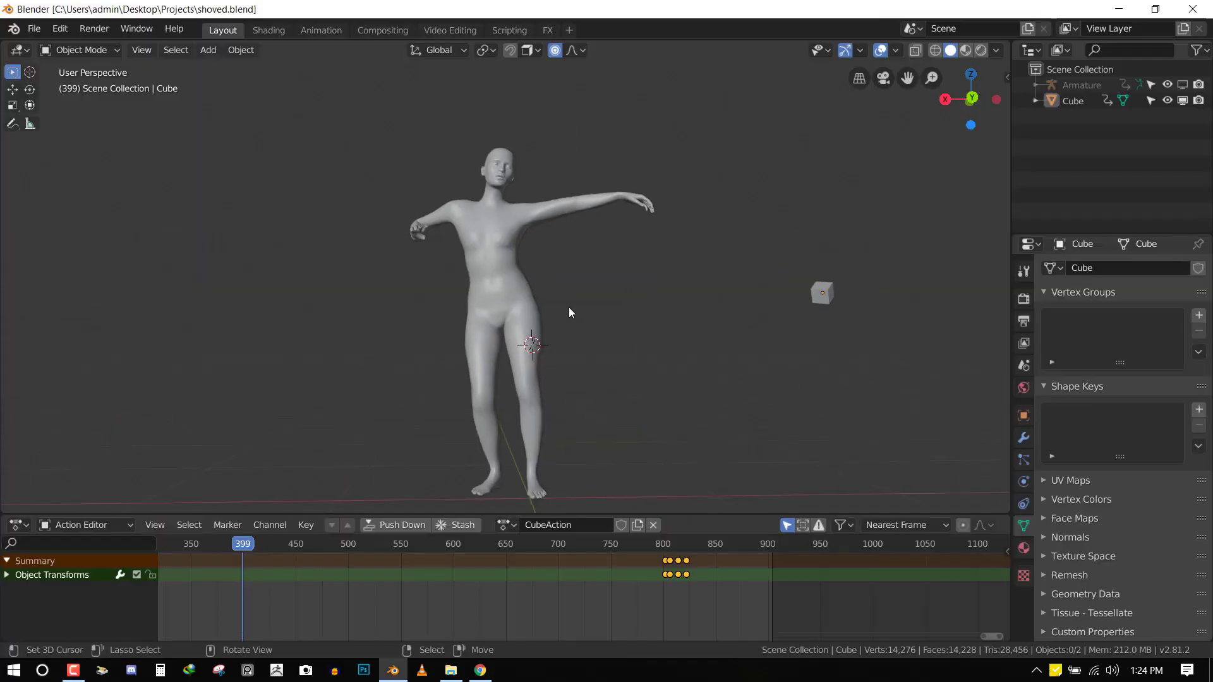
Step: Play the dancer's animation in shoved.blend from front and angled views, then stop it at frame 98
key("space")
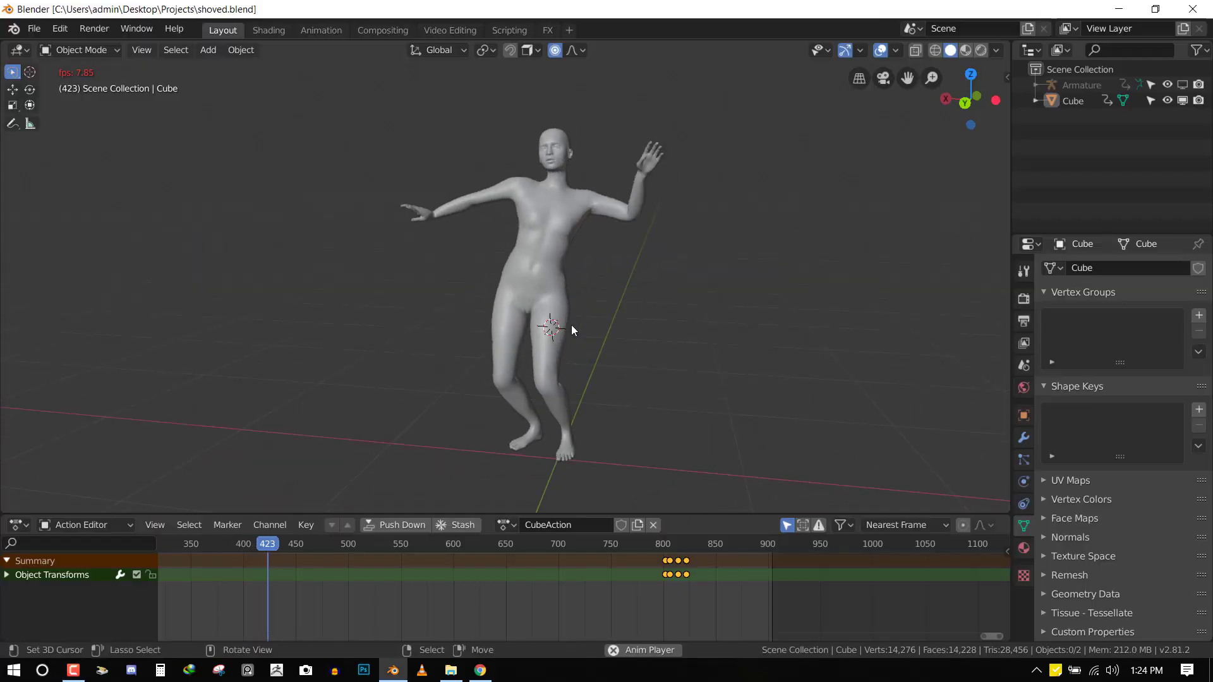
key("KP_1")
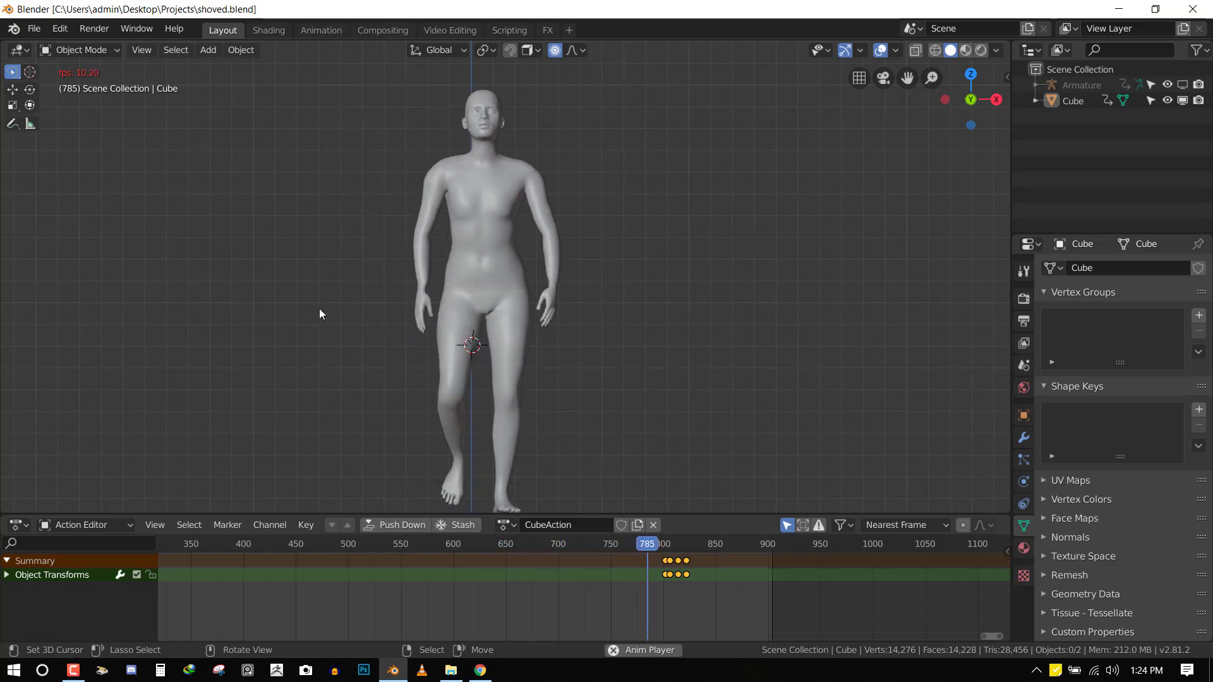
middle_click_drag(326, 308, 547, 354)
scroll(646, 388, "down", 3)
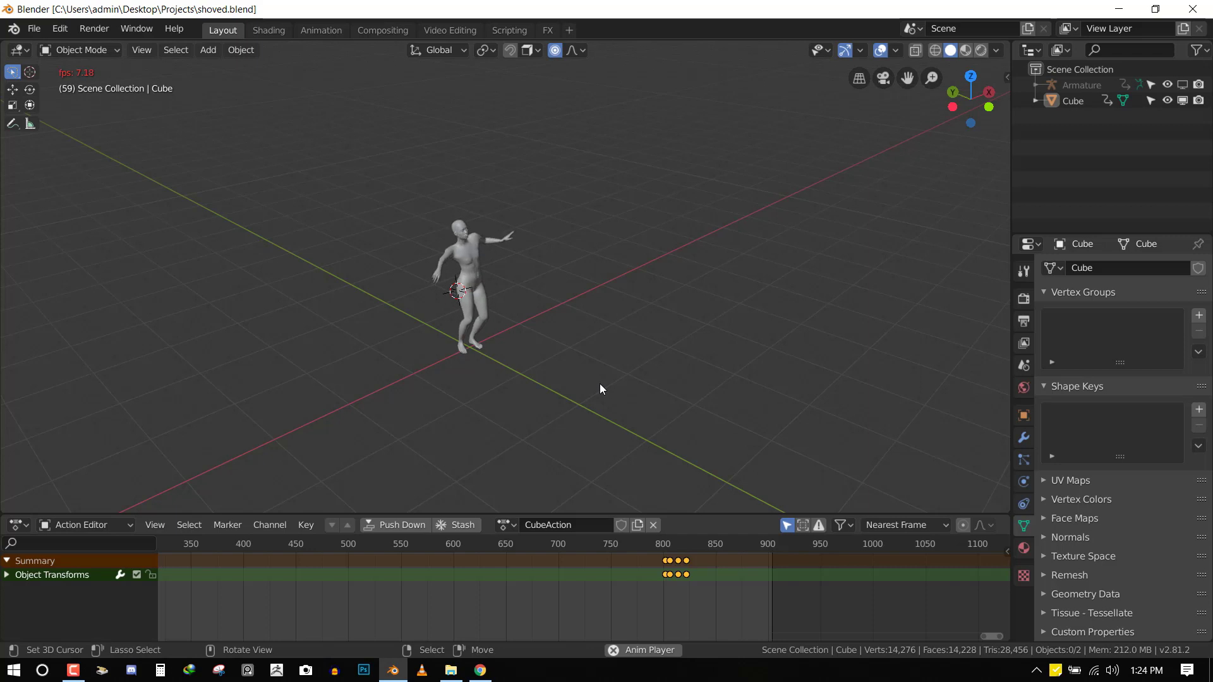
key("space")
middle_click_drag(609, 374, 588, 404)
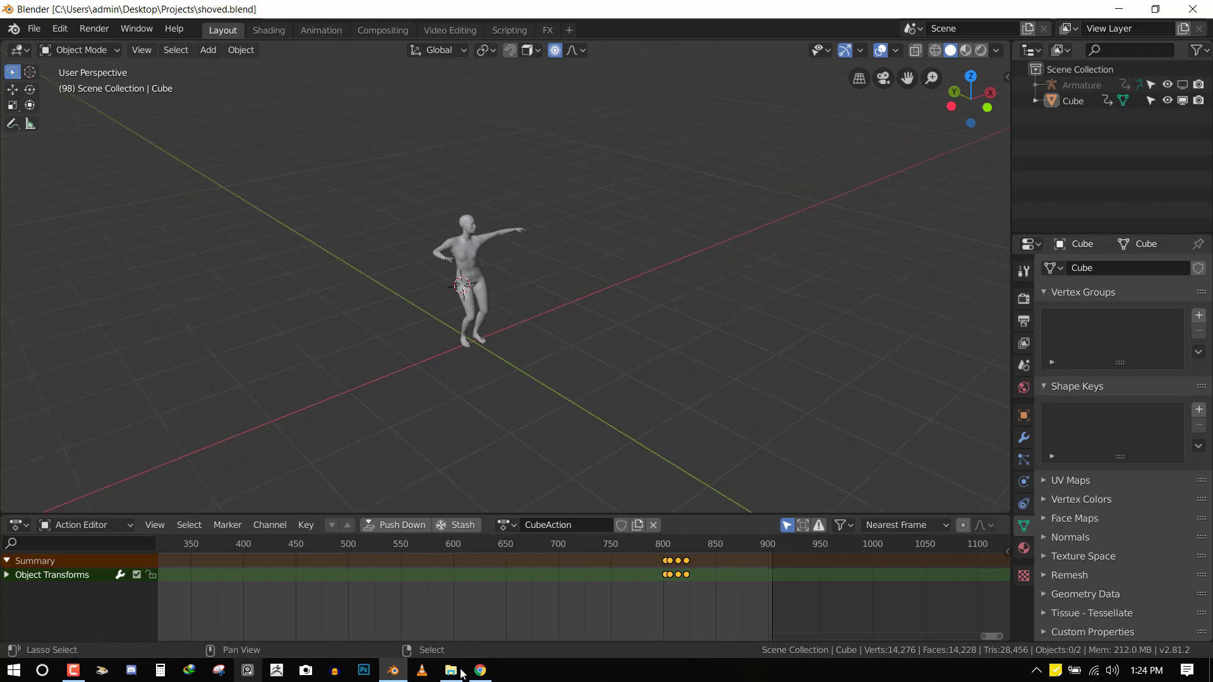
Step: Watch Mixamo's Bellydancing preview on the dancer, then return to the shoved.blend scene in Blender
left_click(483, 670)
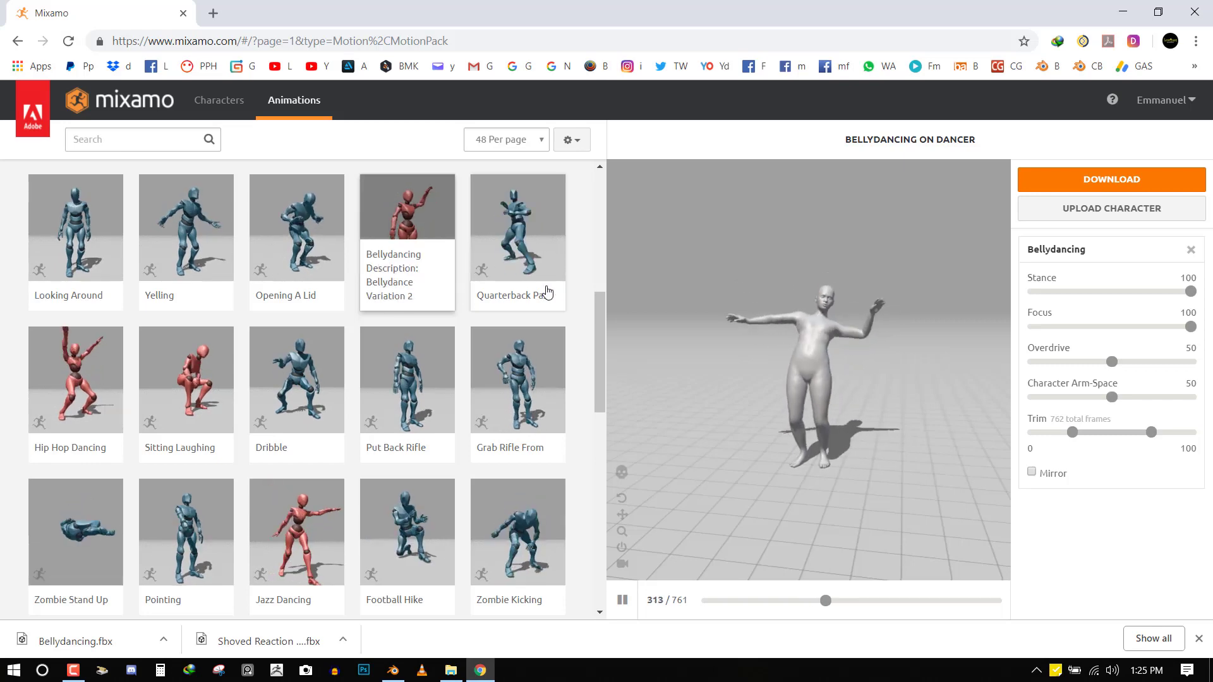
mouse_move(547, 291)
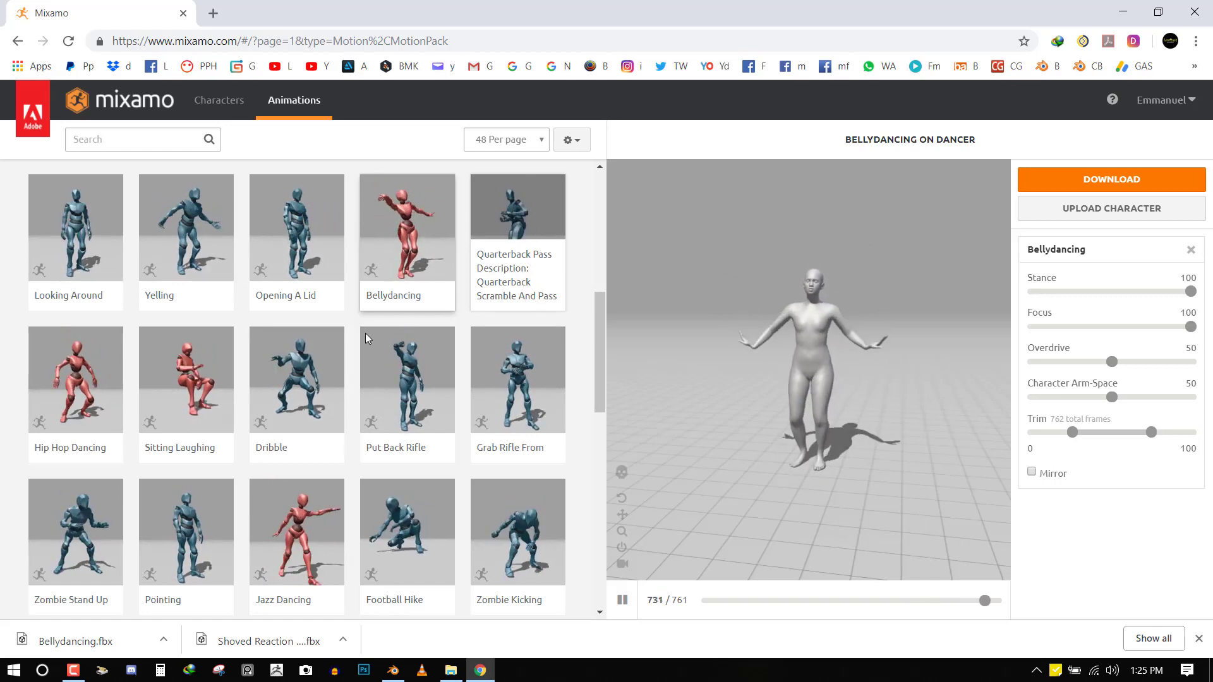
left_click(392, 670)
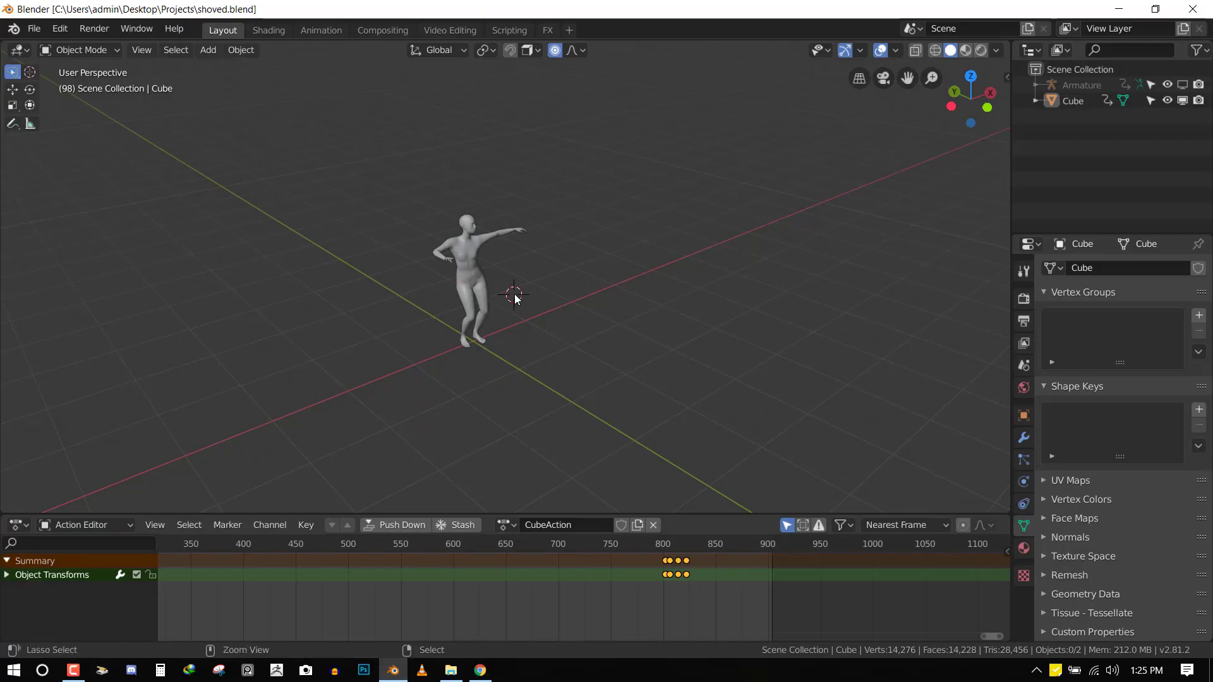
Step: Open dancer.blend from the Projects folder
key("ctrl+o")
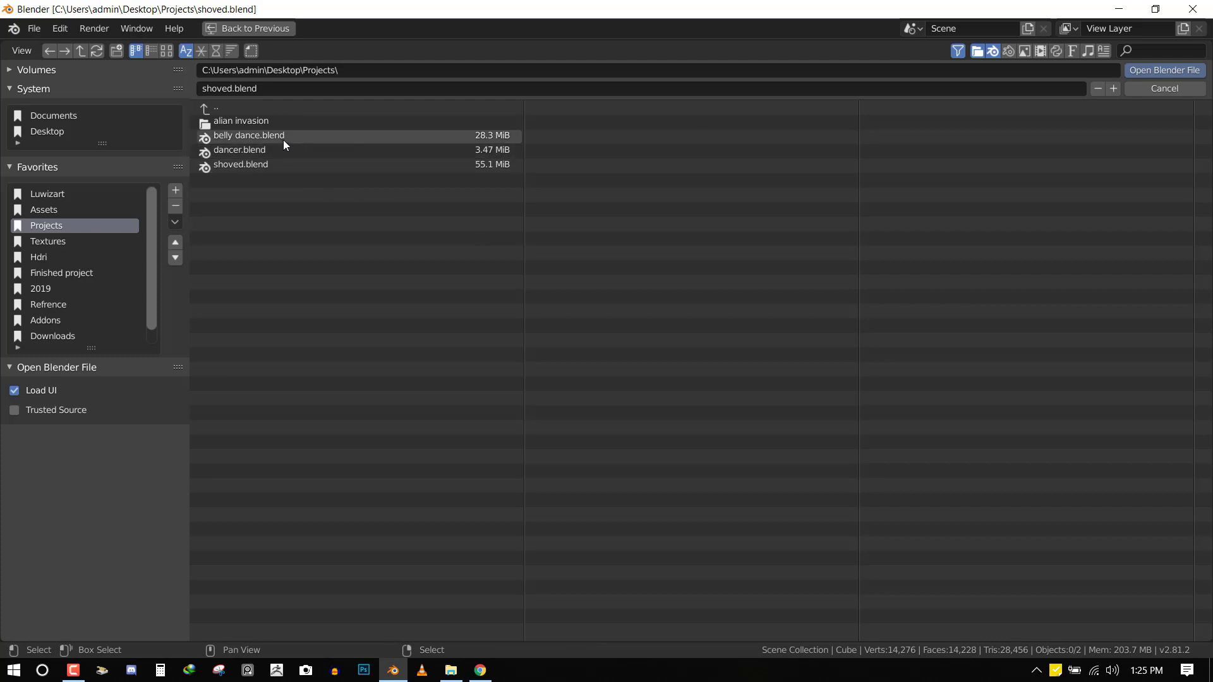
left_click(262, 153)
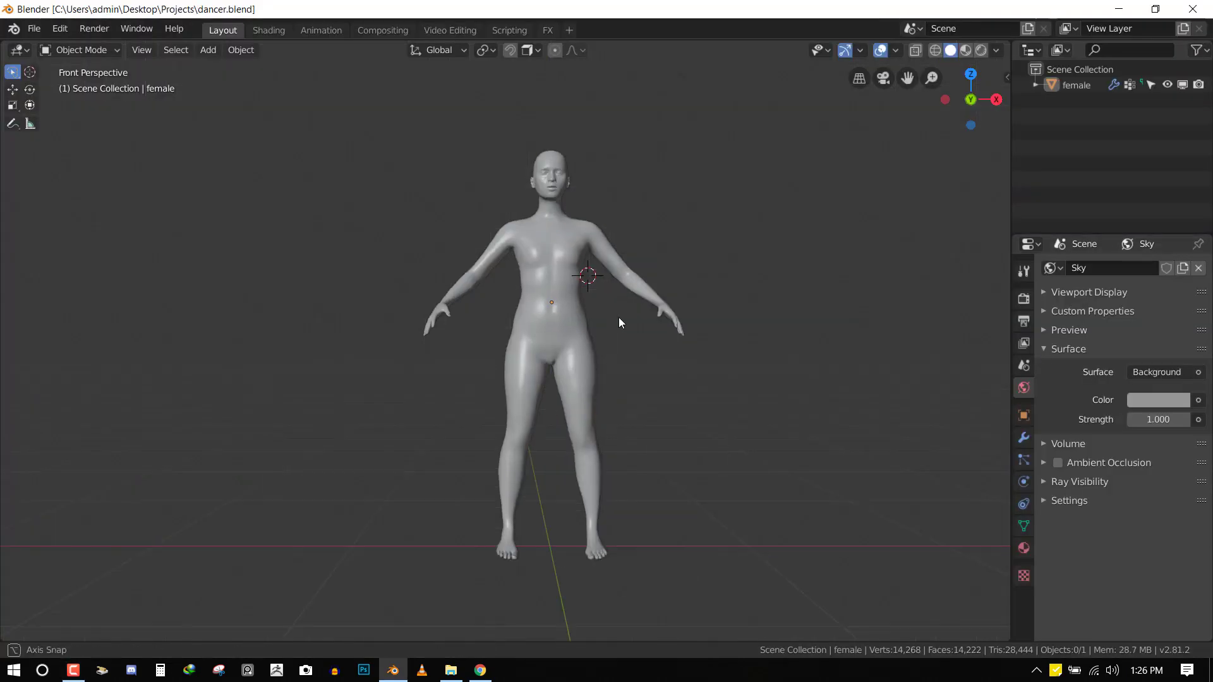
middle_click_drag(617, 320, 682, 289)
Step: Frame the female figure in front view and select it
key("KP_1")
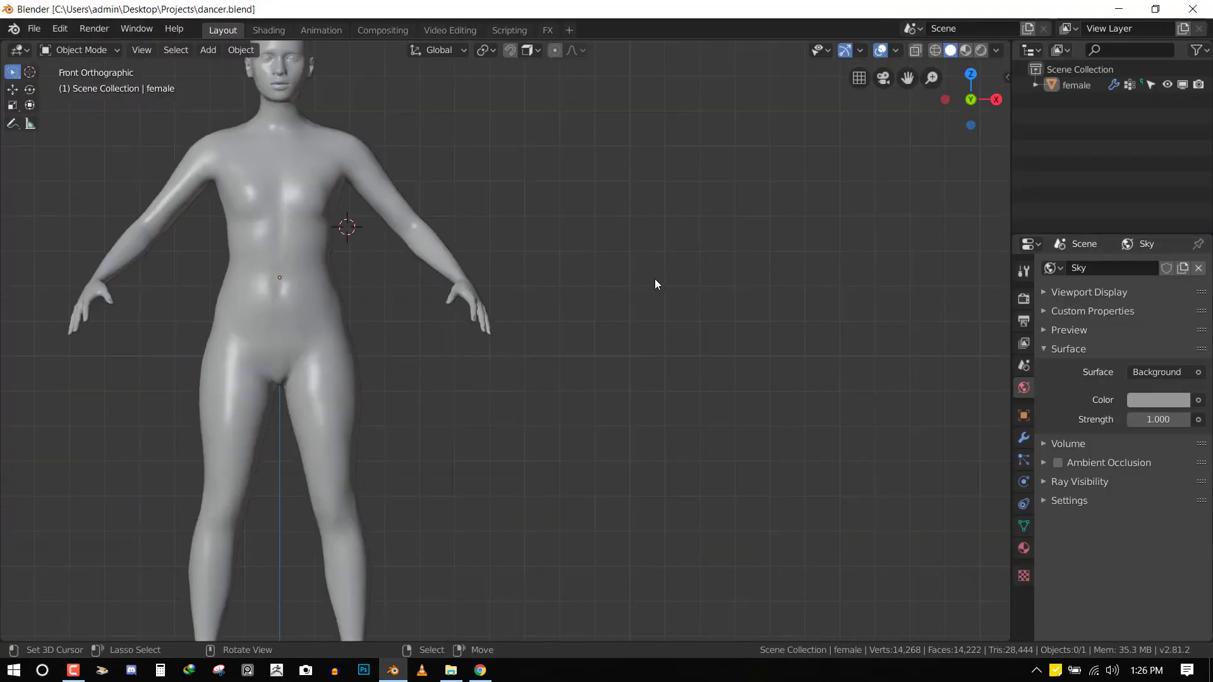
scroll(295, 319, "down", 3)
middle_click_drag(331, 317, 623, 372, "shift")
scroll(568, 308, "up", 2)
left_click(568, 309)
scroll(559, 282, "down", 2)
middle_click_drag(306, 343, 521, 275, "shift")
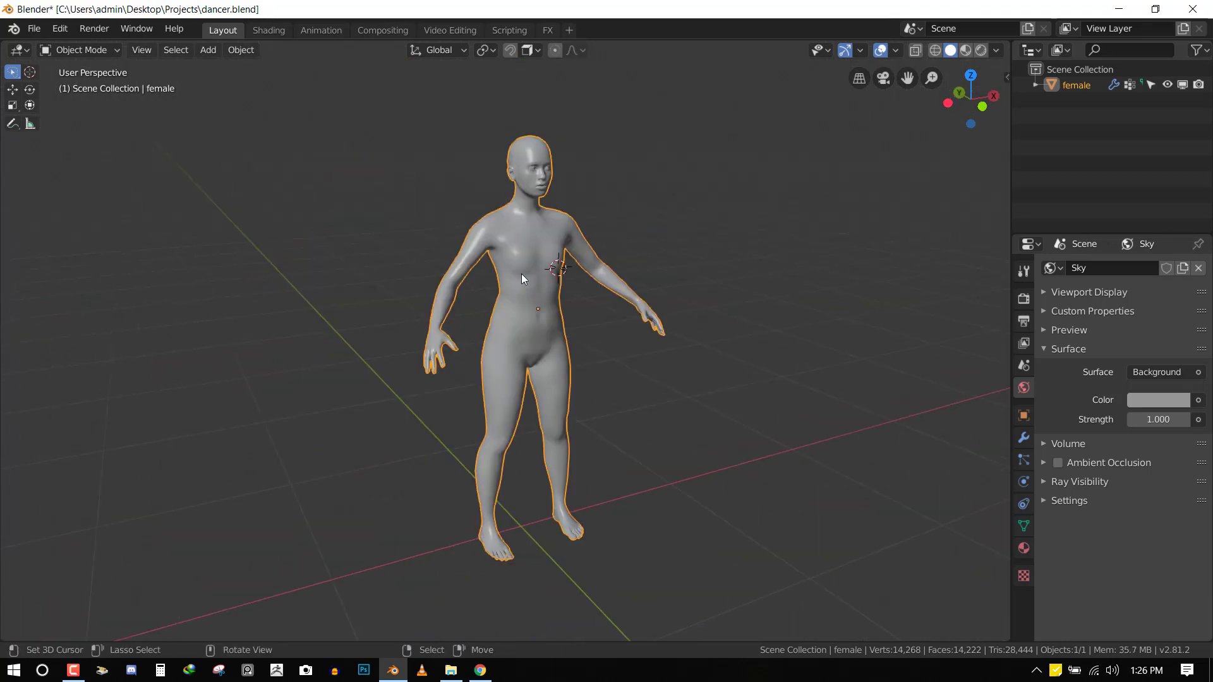
Step: Set up a selection-only Wavefront OBJ export to Desktop/dancer.obj, then cancel it
left_click(34, 29)
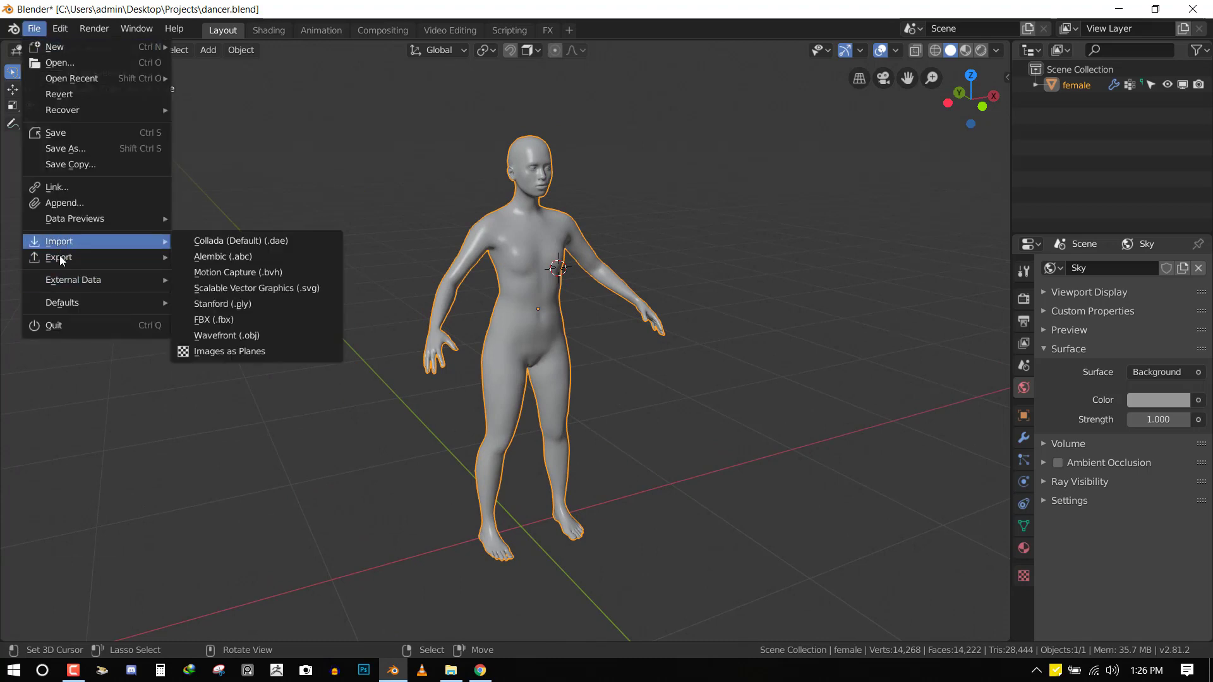
mouse_move(63, 259)
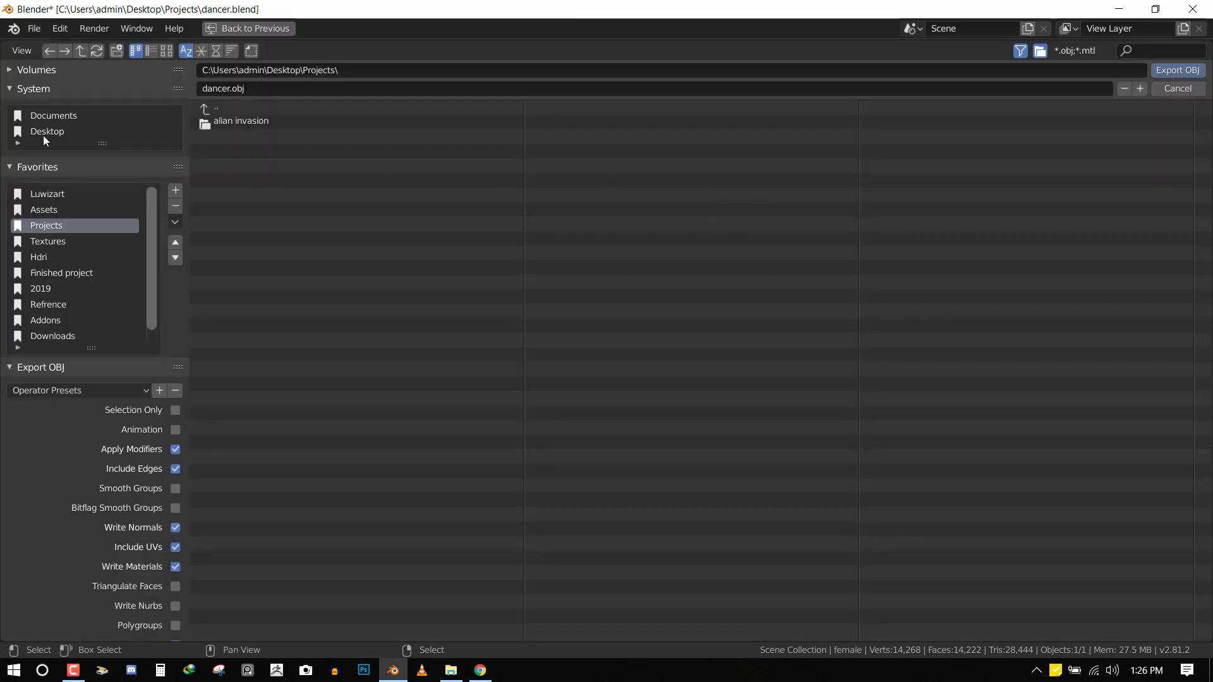
left_click(44, 135)
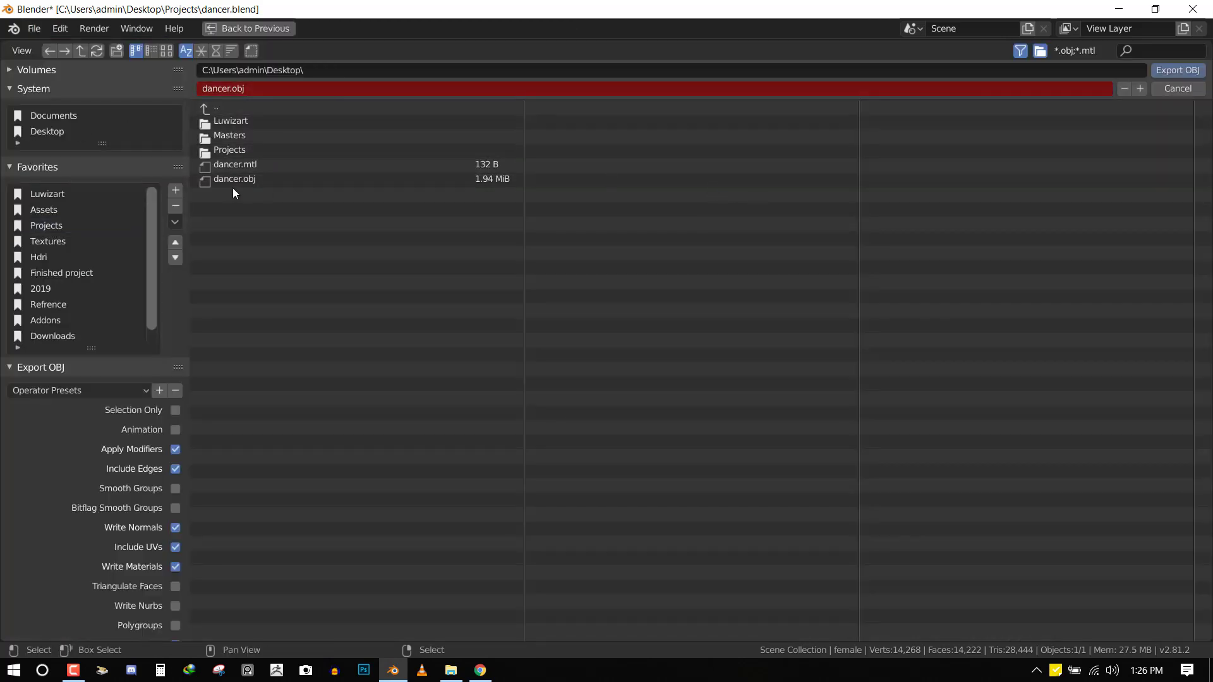
left_click(175, 411)
left_click(228, 180)
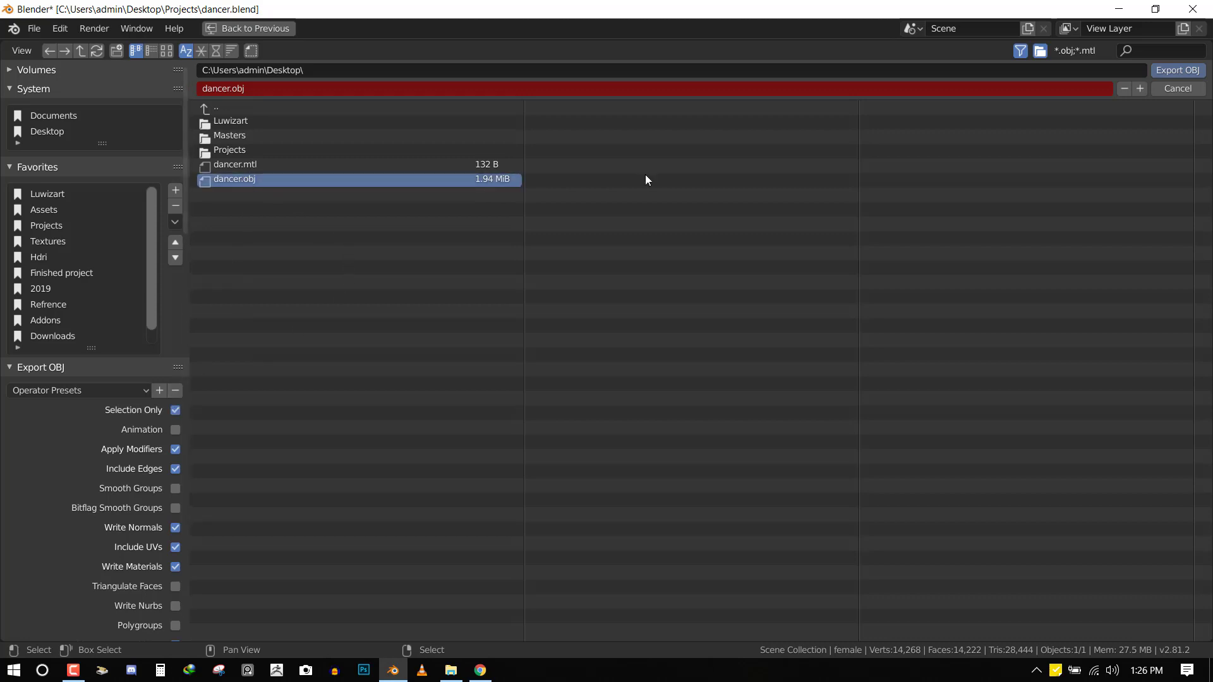
left_click(1183, 90)
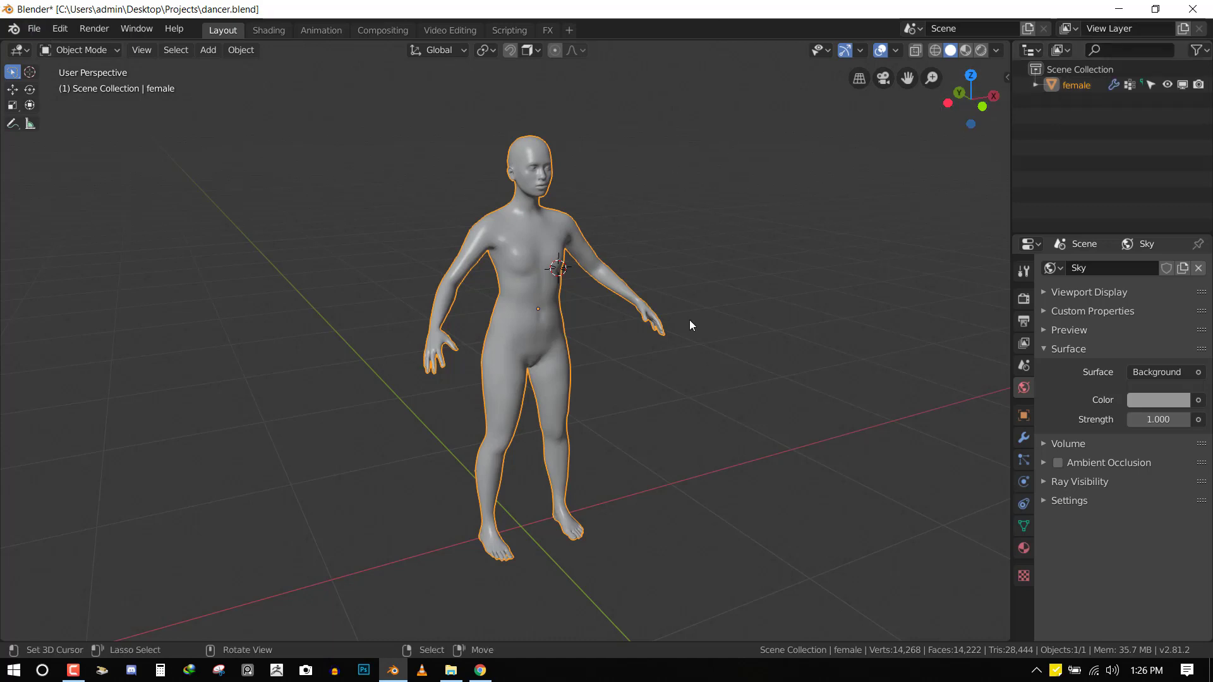
middle_click_drag(687, 321, 591, 564)
Step: In Mixamo, choose Upload Character and select the dancer OBJ file on the Desktop
left_click(481, 671)
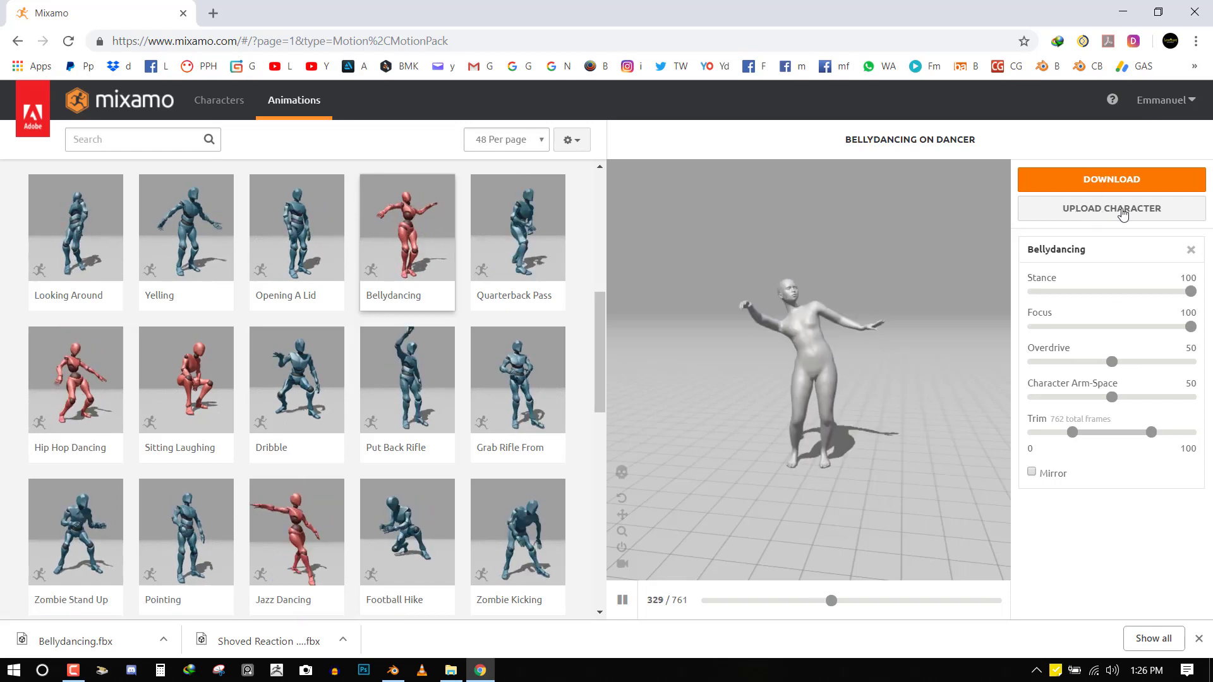
left_click(1090, 216)
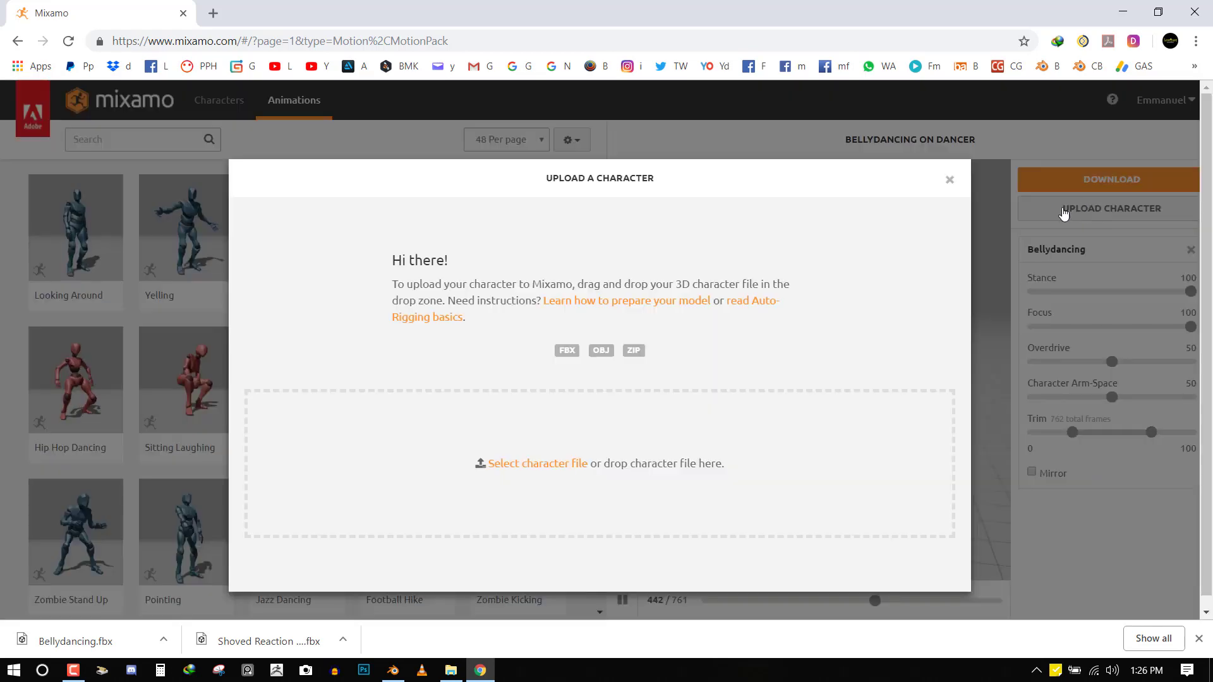
left_click(539, 467)
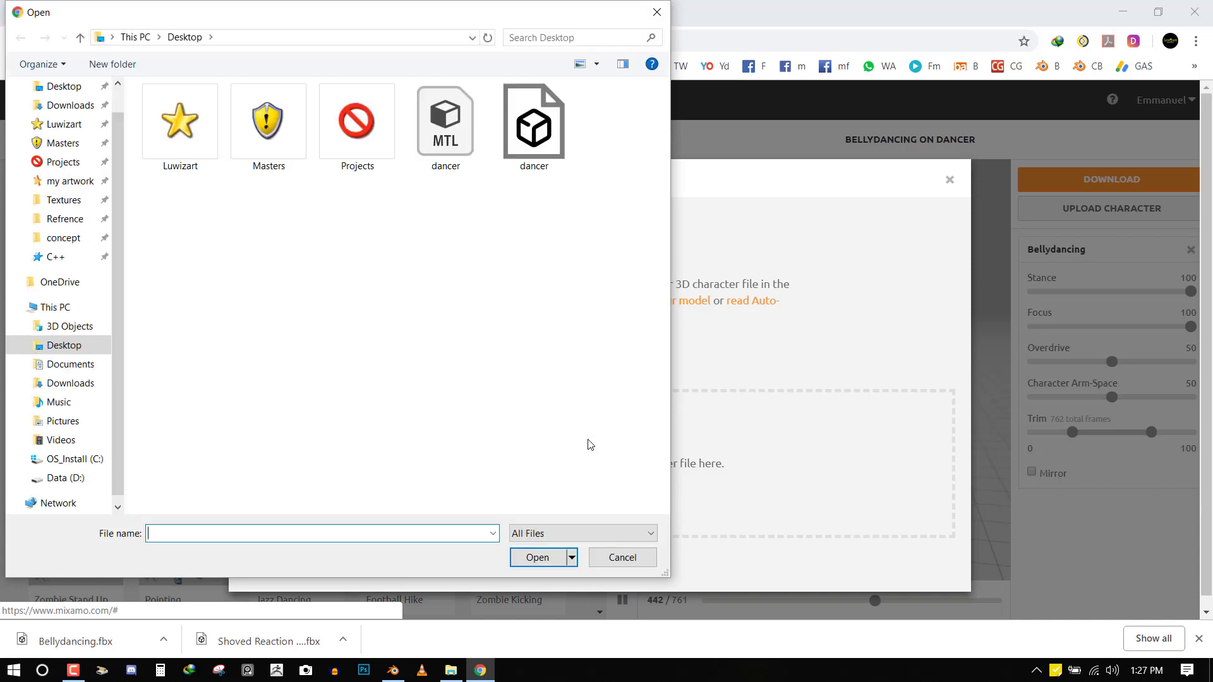
left_click(547, 146)
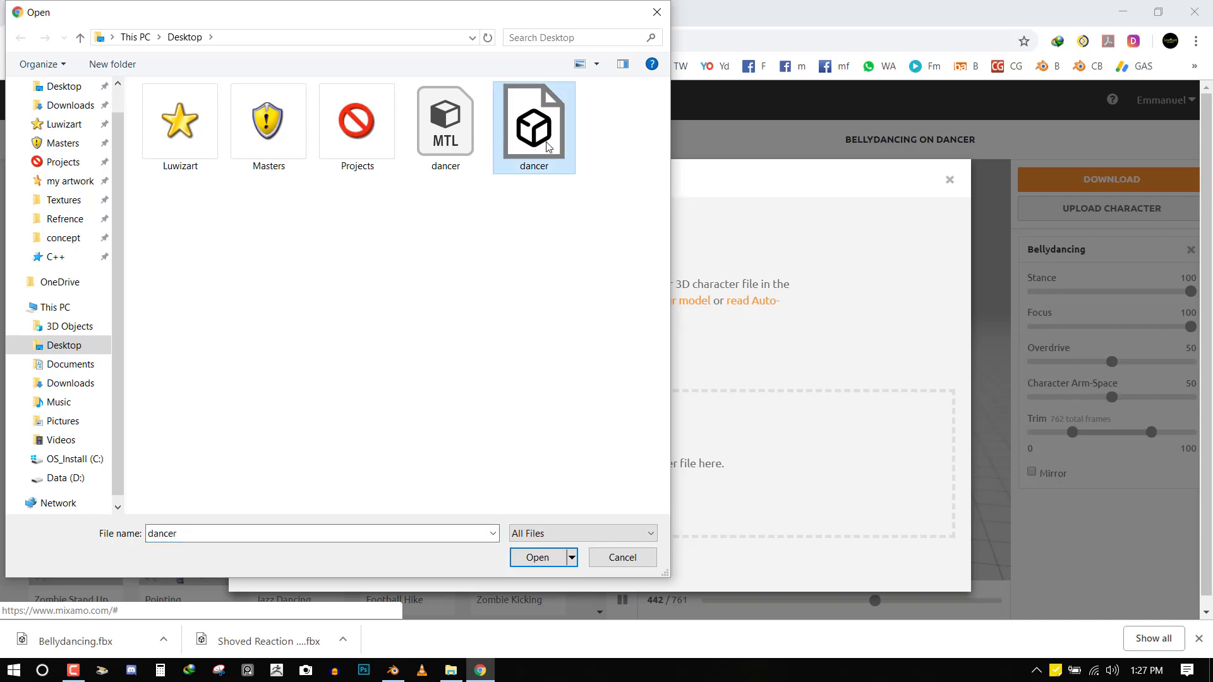
Step: Upload the dancer OBJ file and wait for the Auto-Rigger's Orient step
double_click(548, 145)
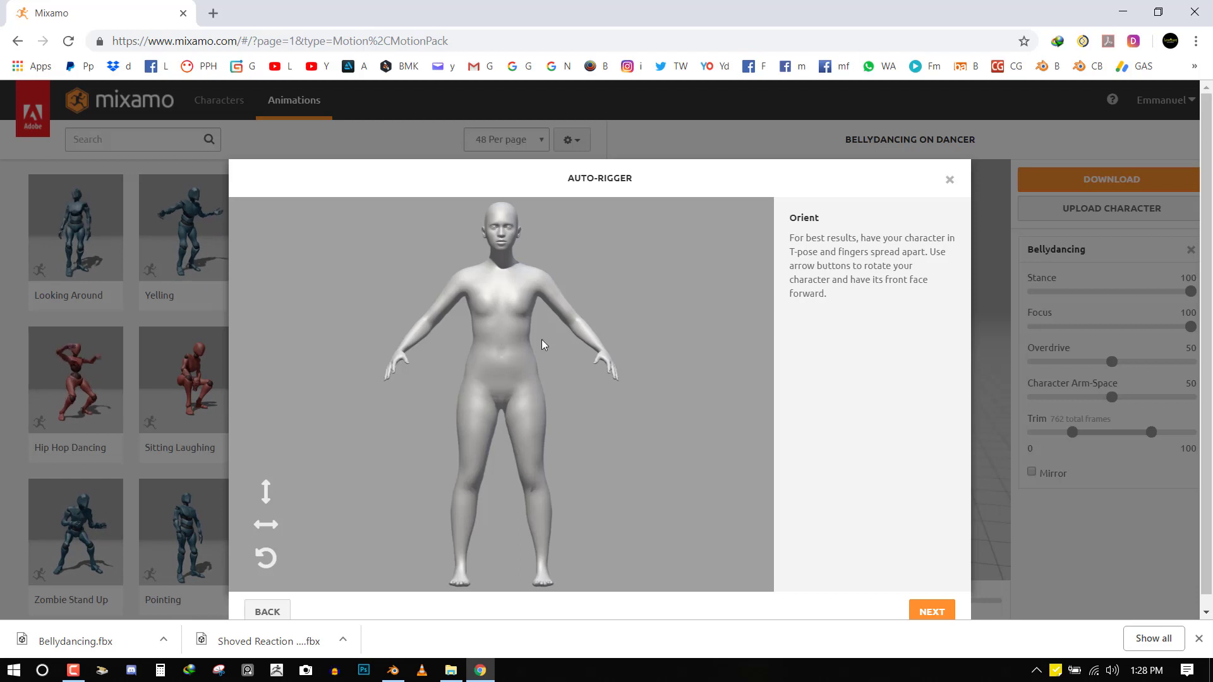
Step: Place the chin, wrist, elbow, knee and groin markers on the dancer, then start auto-rigging
left_click(931, 611)
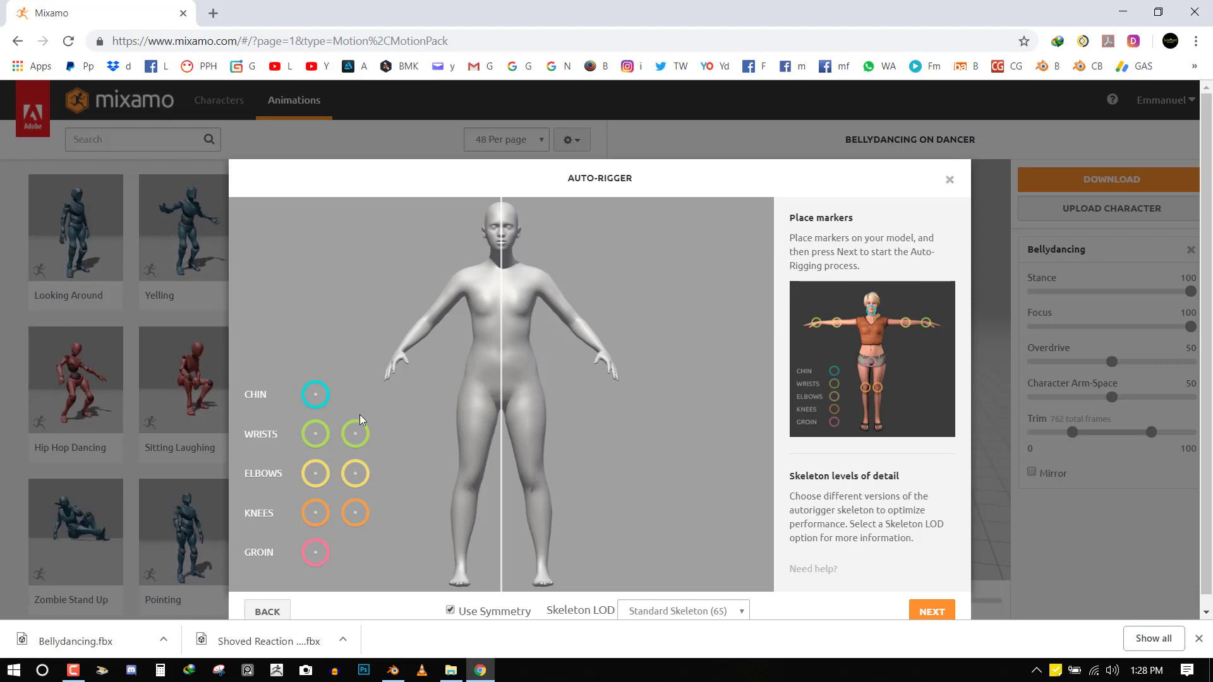
mouse_move(314, 402)
left_mouse_down()
mouse_move(344, 396)
mouse_move(510, 248)
mouse_move(502, 255)
left_mouse_up()
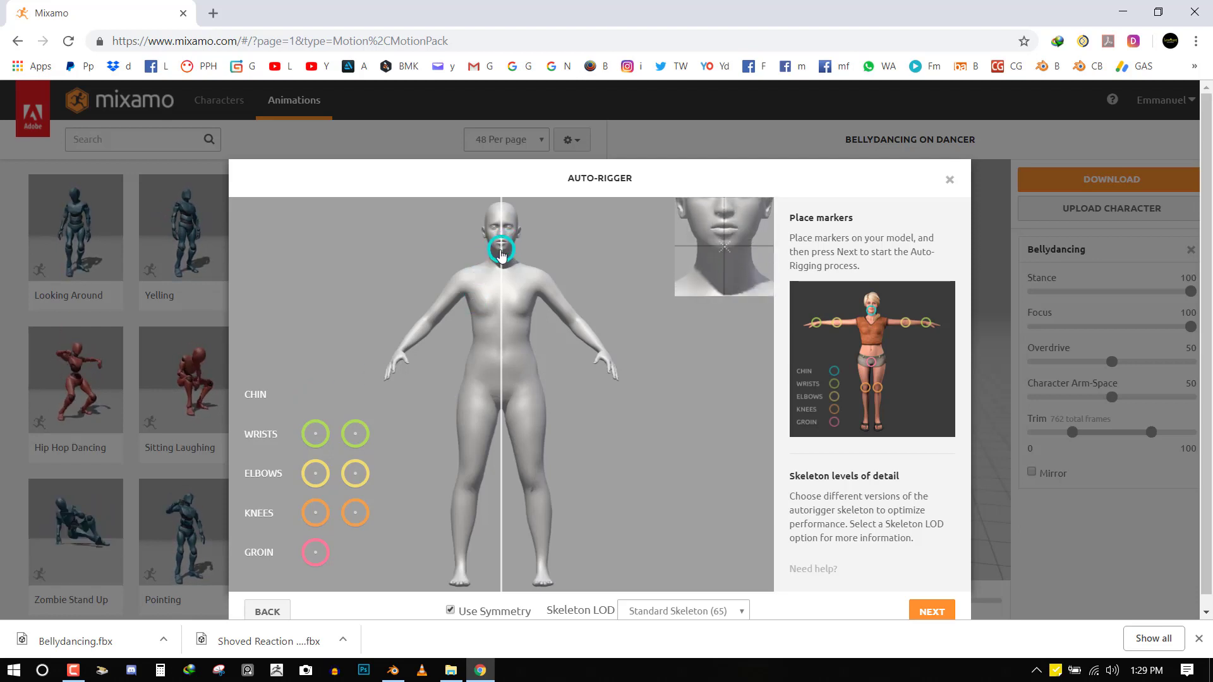
left_click_drag(320, 438, 388, 414)
left_click_drag(415, 365, 403, 358)
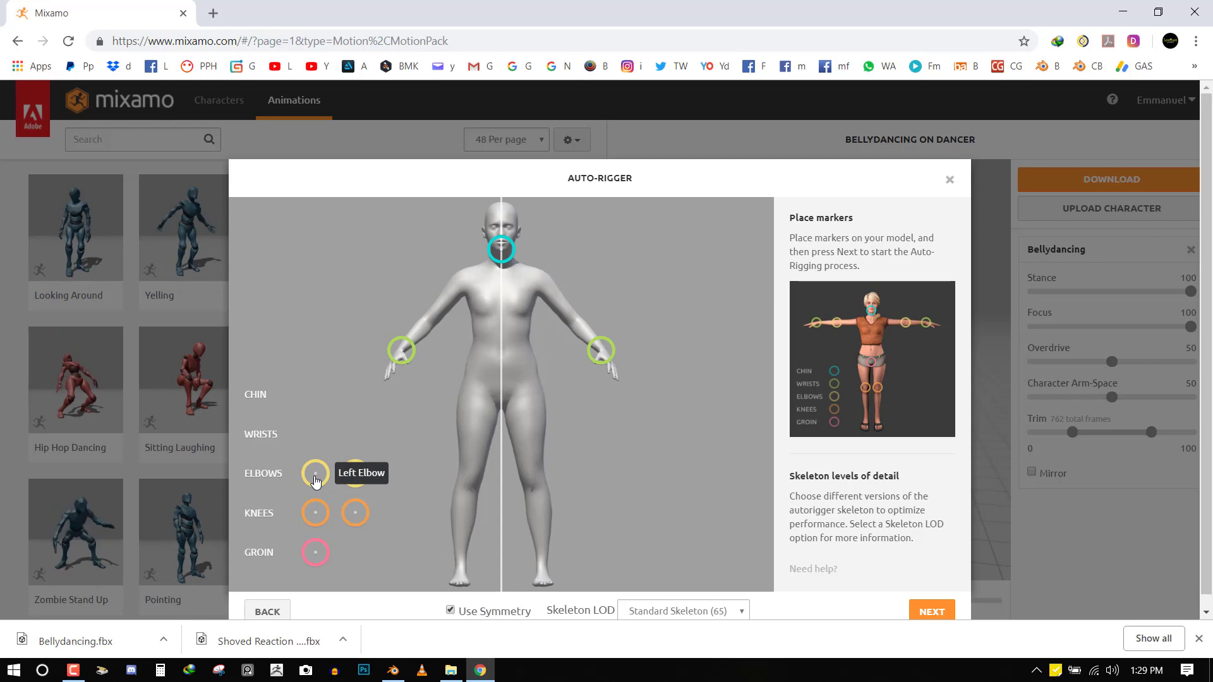
left_click_drag(315, 475, 427, 327)
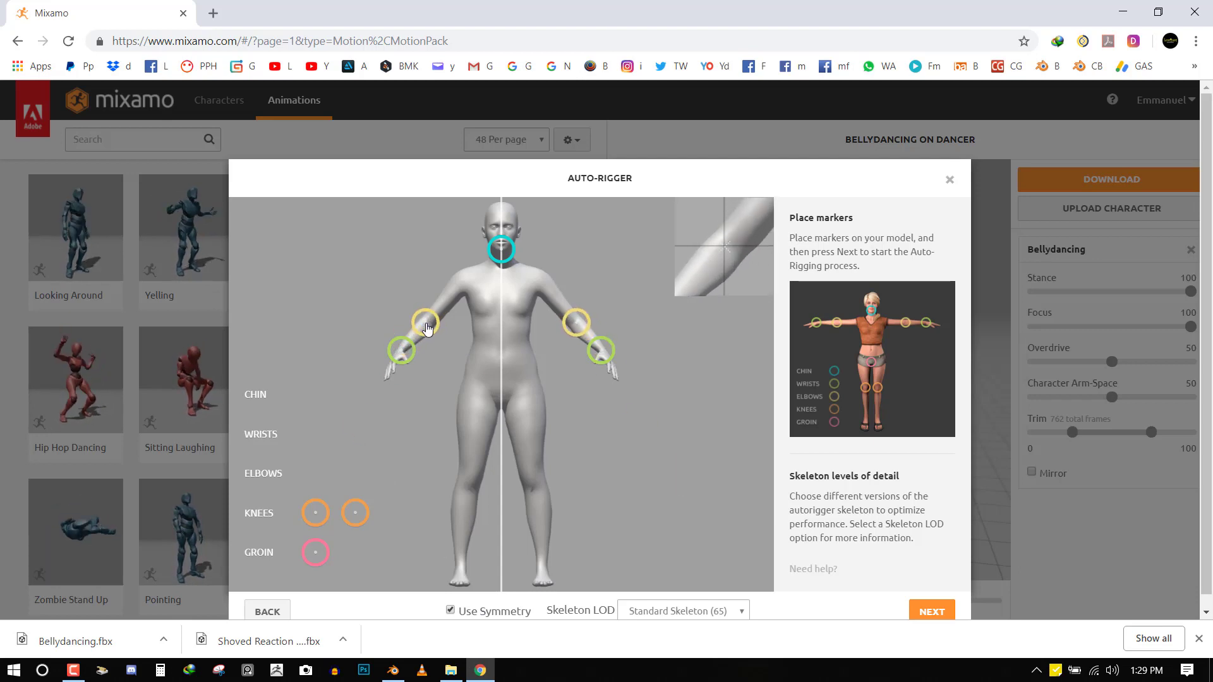
left_click_drag(315, 513, 472, 483)
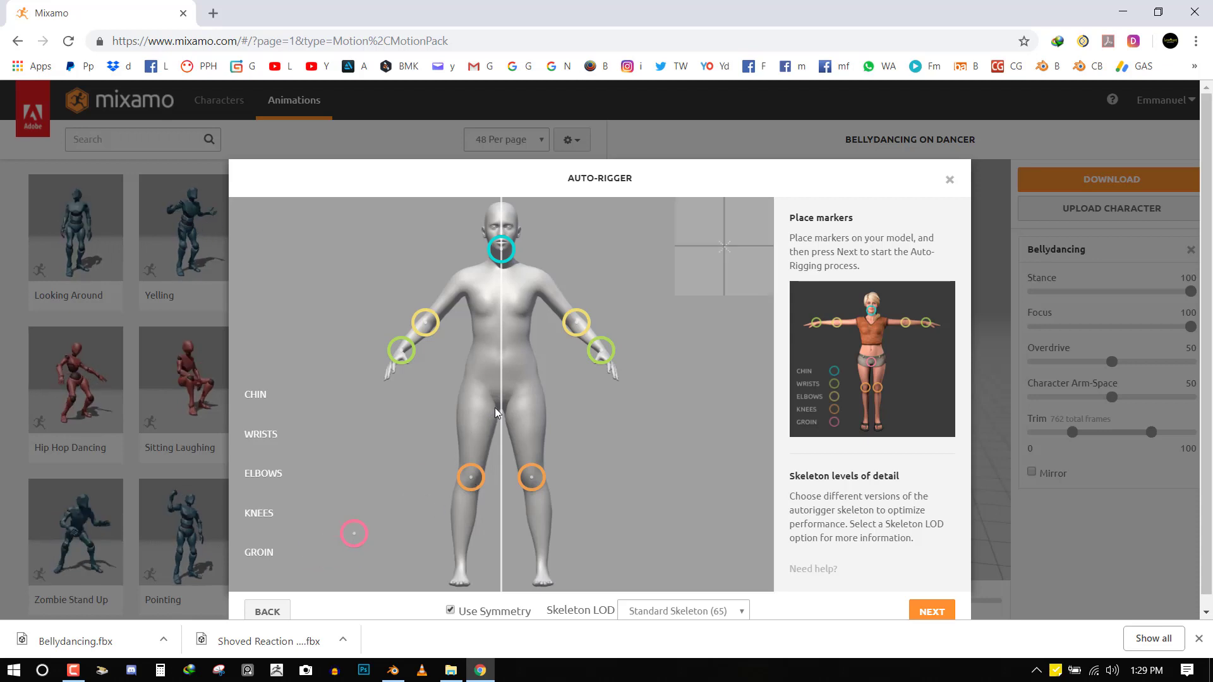
mouse_move(498, 412)
left_mouse_down()
mouse_move(480, 407)
mouse_move(503, 402)
left_mouse_up()
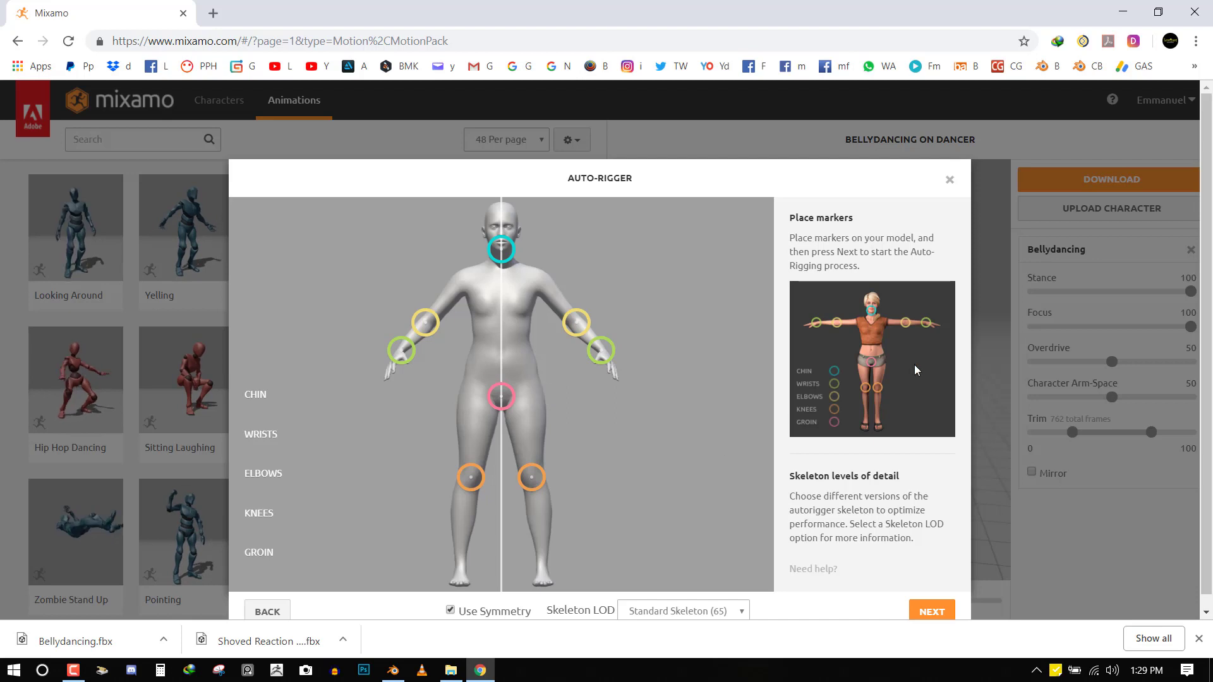
scroll(940, 360, "down", 1)
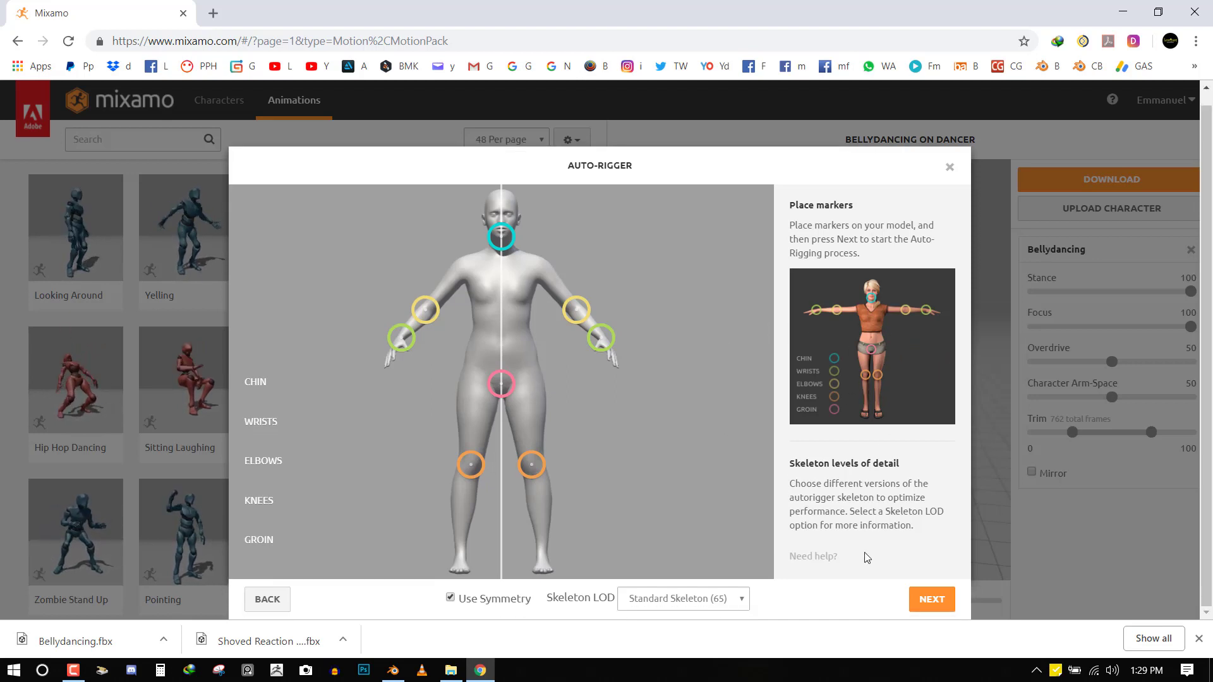
left_click(931, 600)
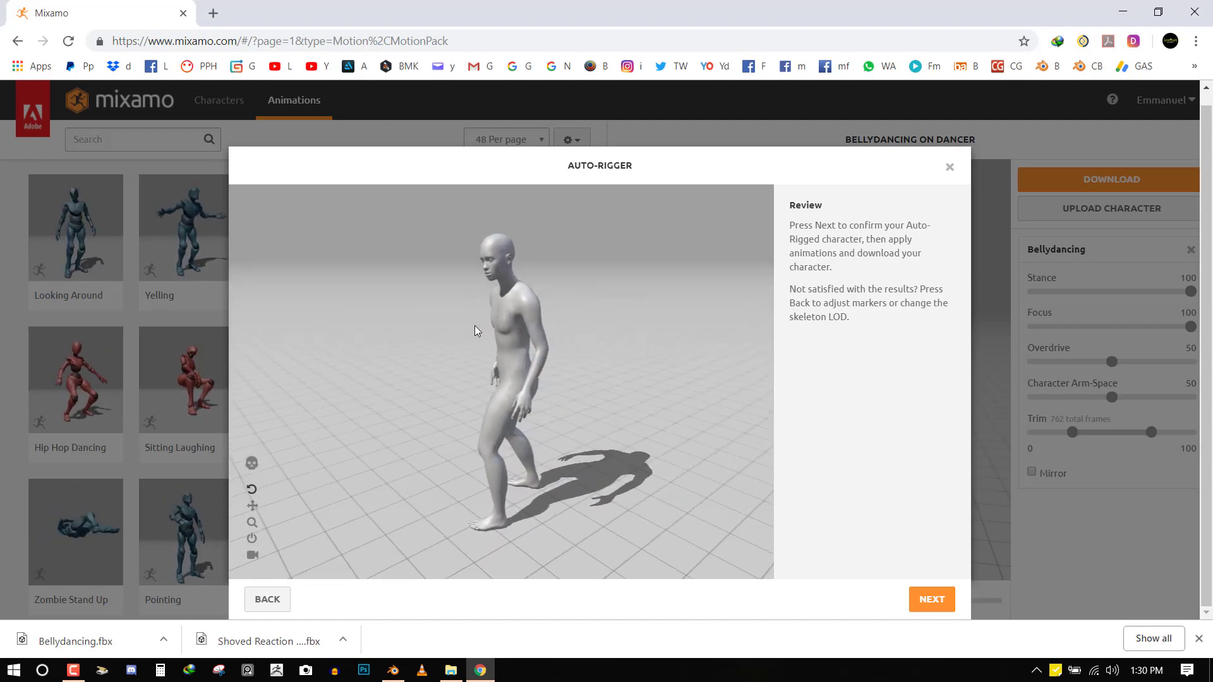
Step: Orbit the Review preview to inspect the rigged dancer's test animation
left_click_drag(510, 352, 555, 400)
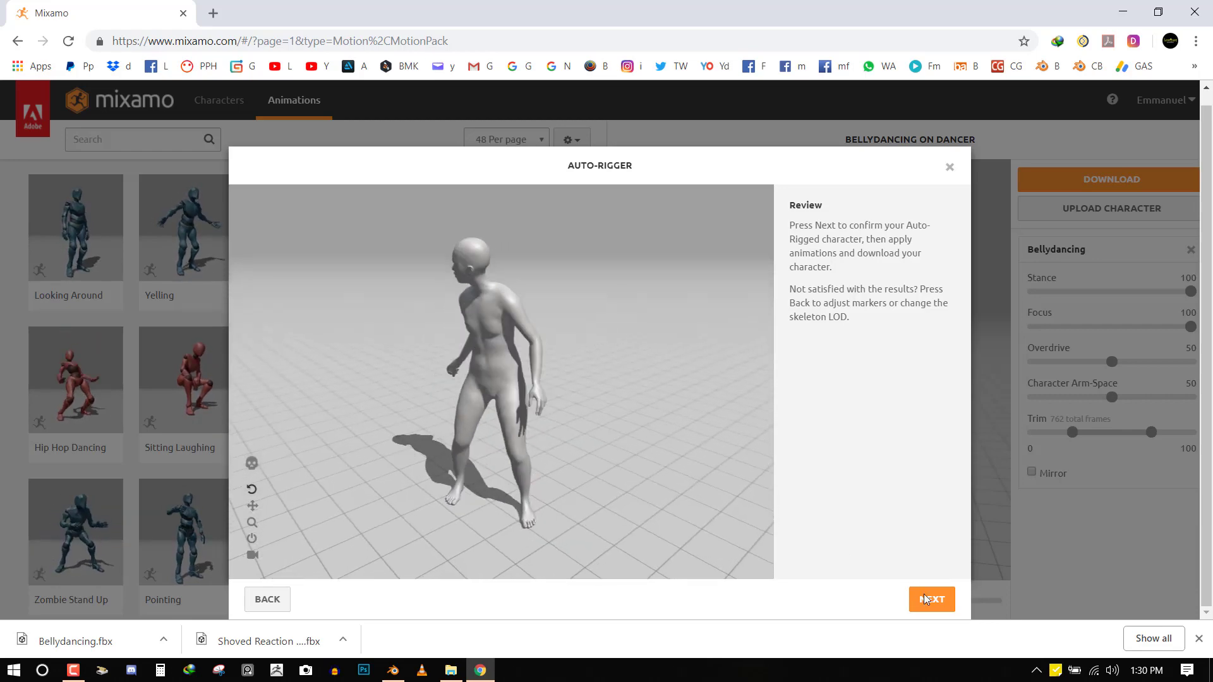
Step: Accept the auto-rigged dancer, confirm the character change, and preview the Yelling animation
left_click(928, 601)
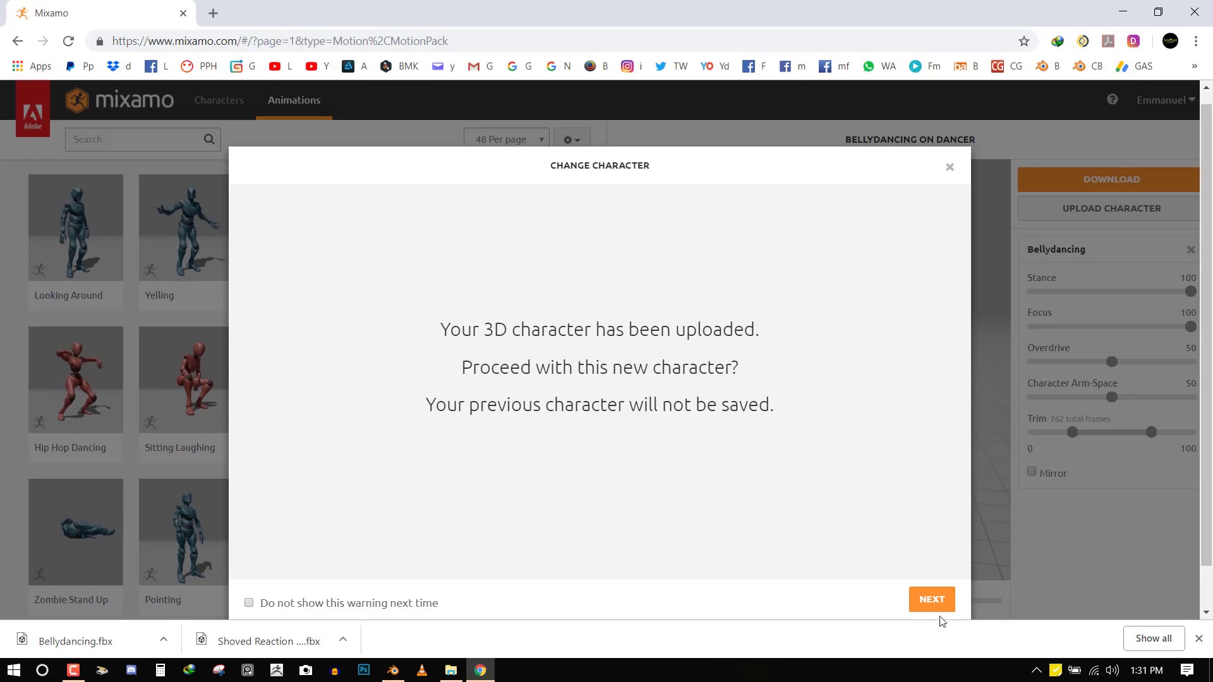
key("Return")
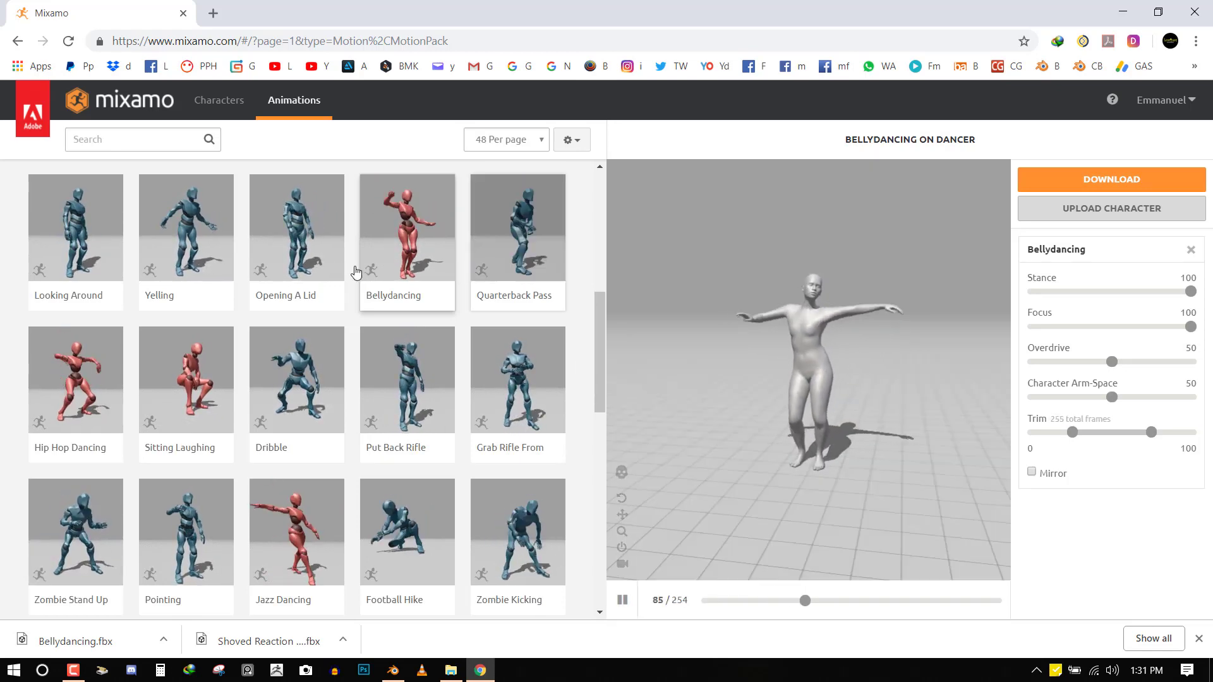
left_click(197, 237)
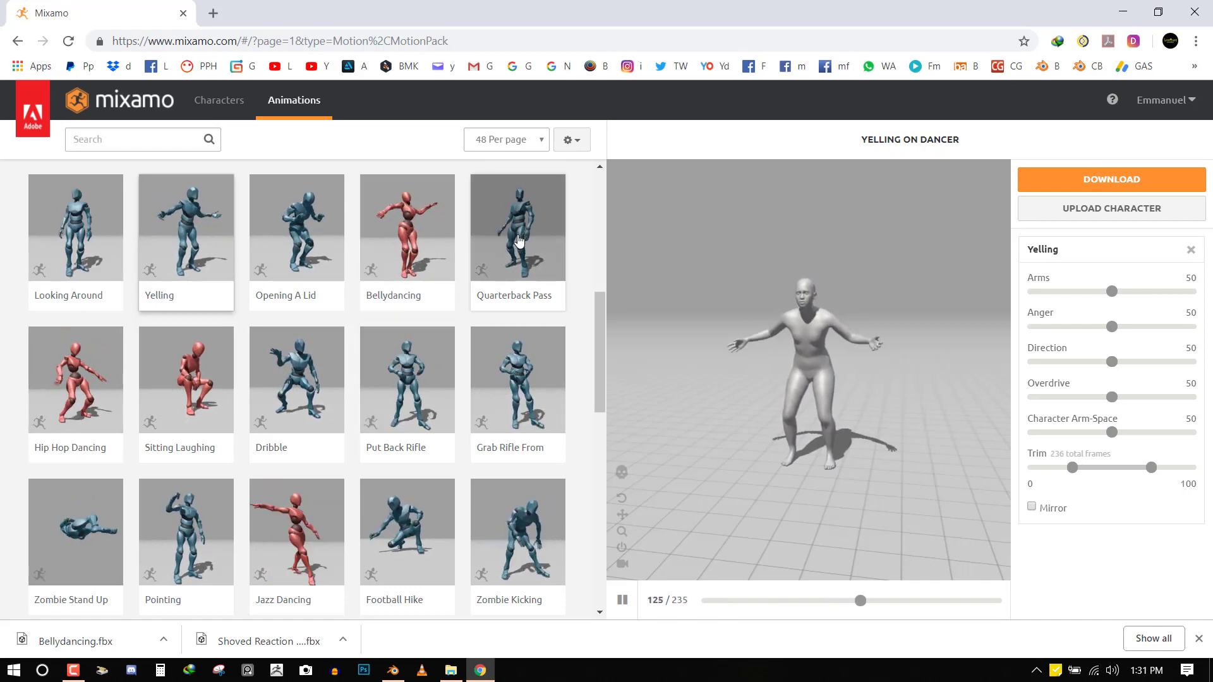
Step: Preview the Quarterback Pass animation on the rigged dancer
left_click(515, 244)
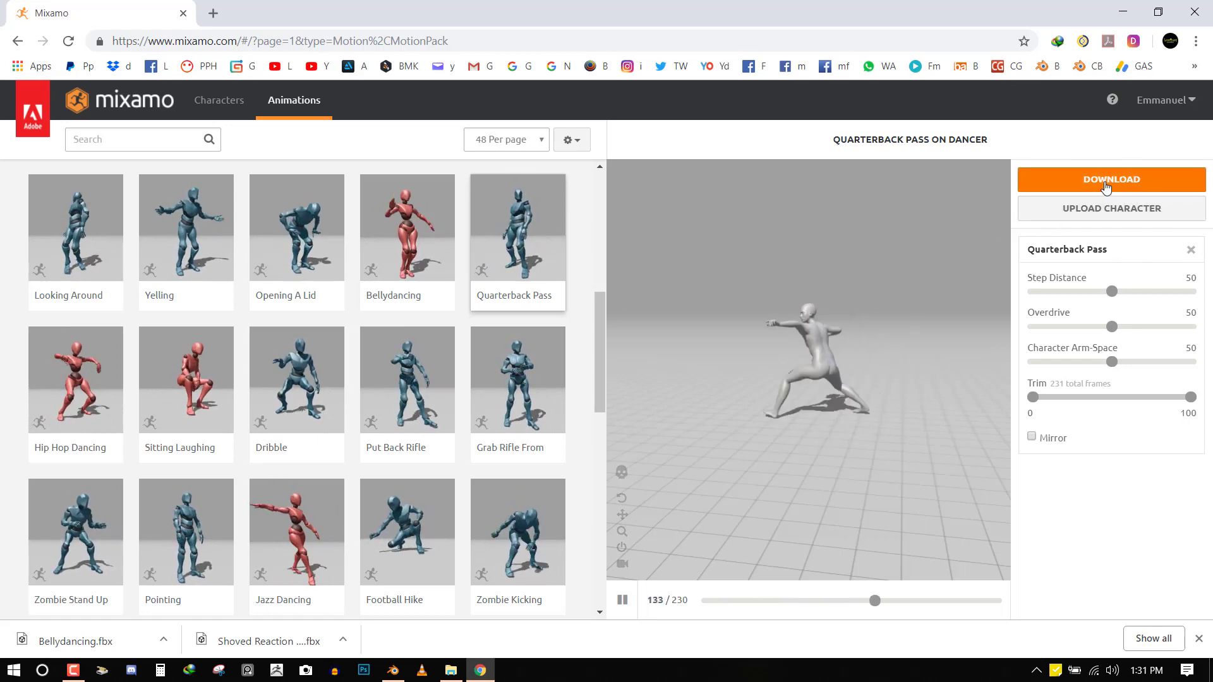
Step: Download Quarterback Pass as an FBX with skin at 30 fps and no keyframe reduction
left_click(1105, 183)
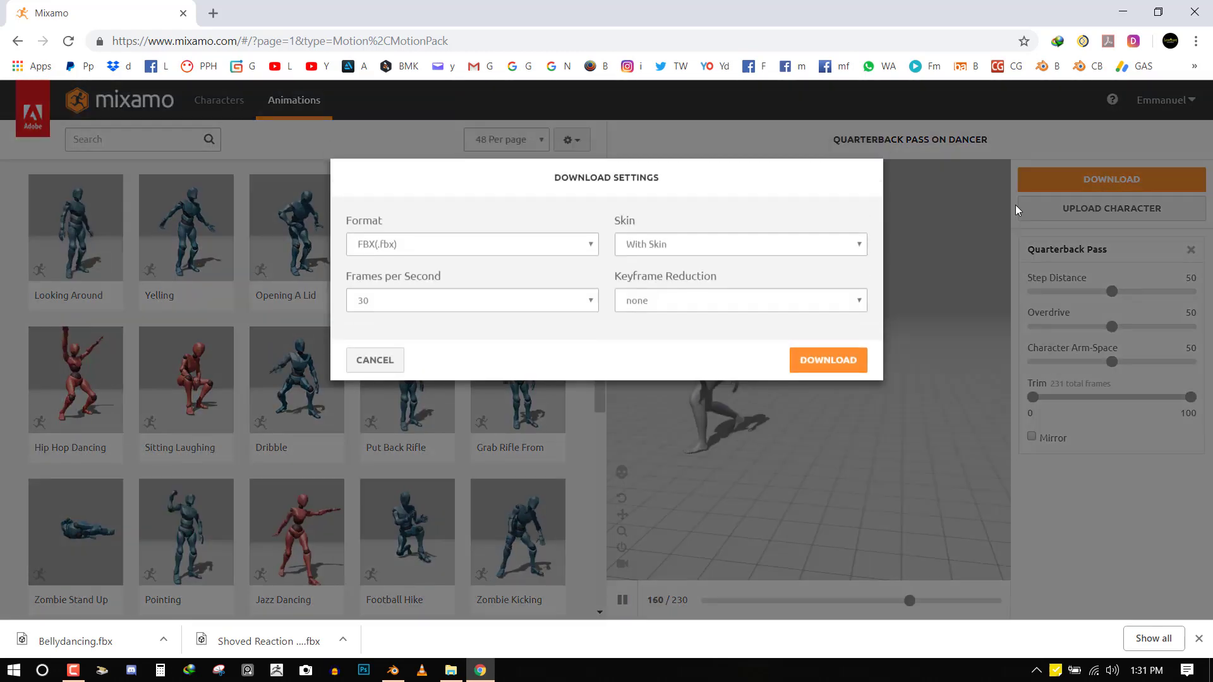
left_click(594, 307)
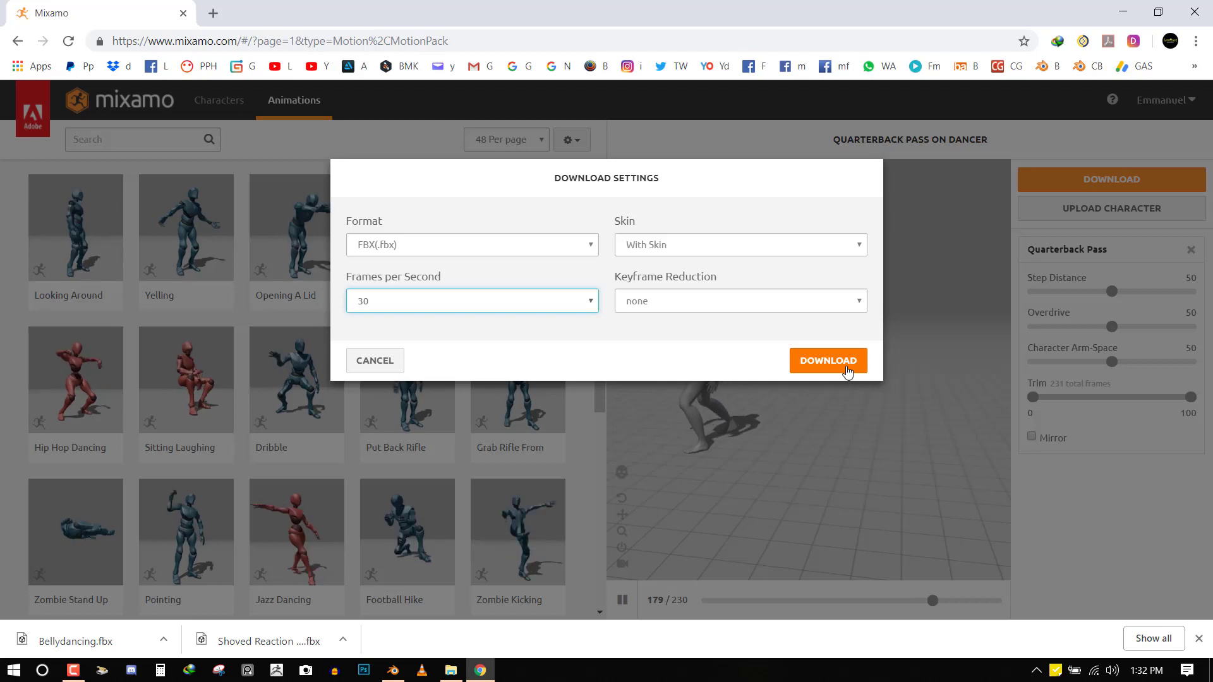
left_click(828, 362)
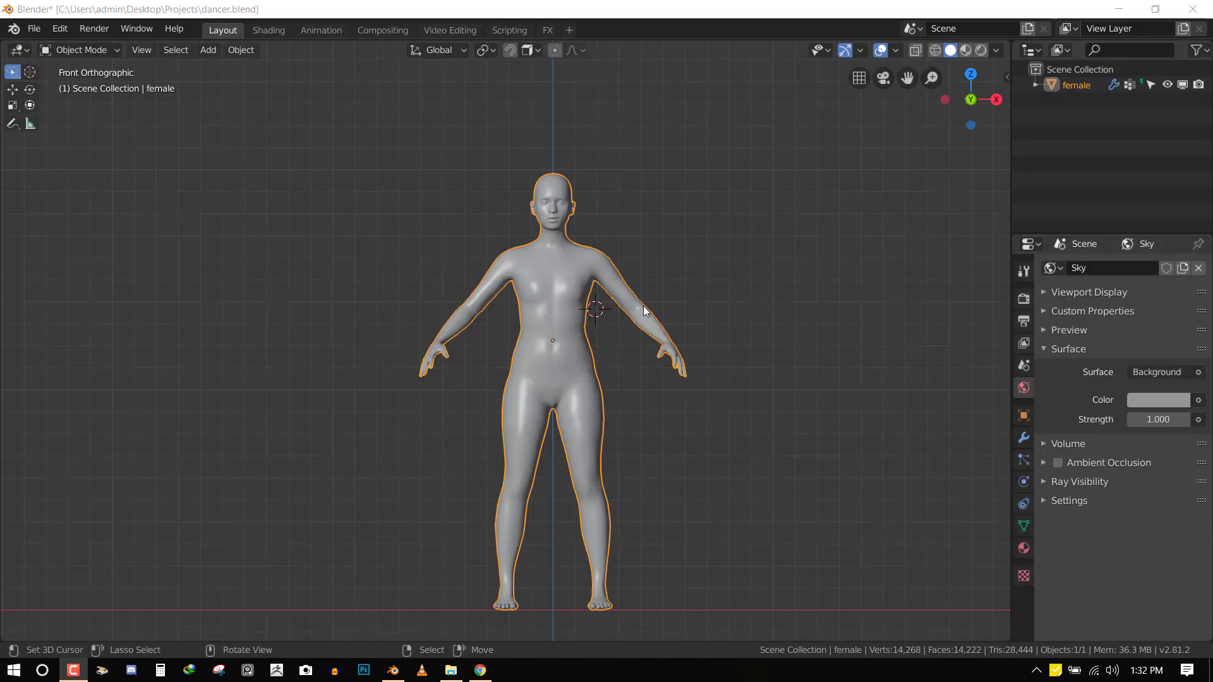
middle_click_drag(727, 330, 636, 289)
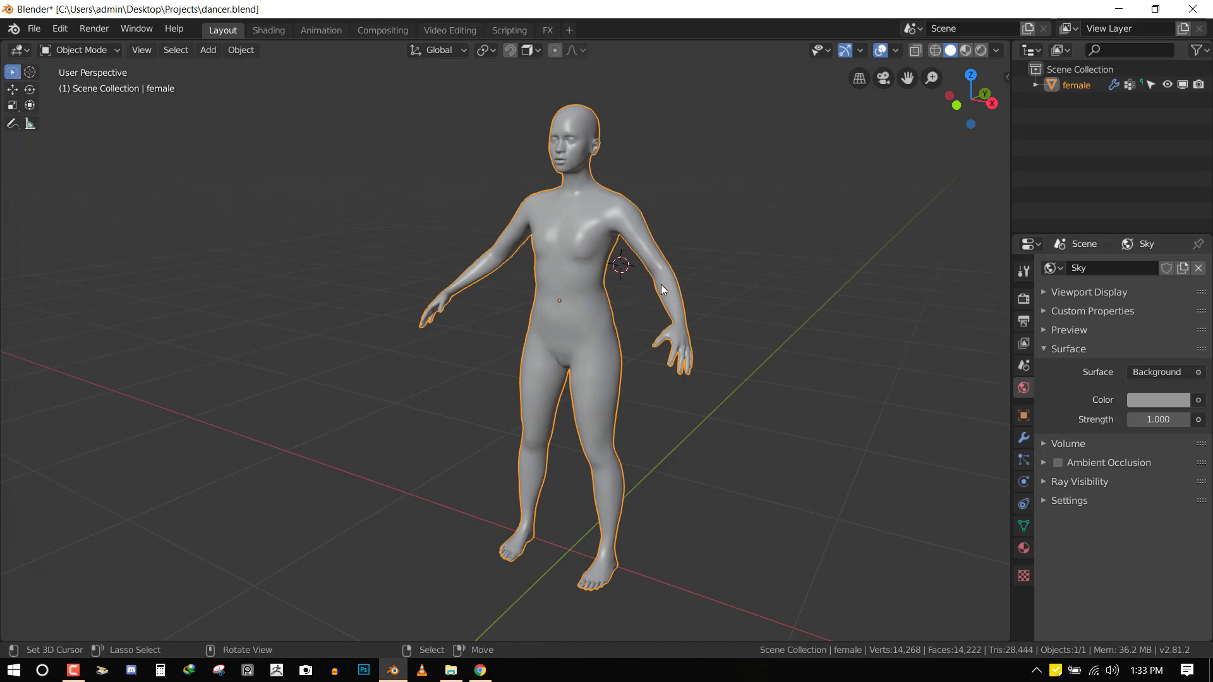
Step: Start a new General scene in Blender
key("ctrl+n")
left_click(686, 283)
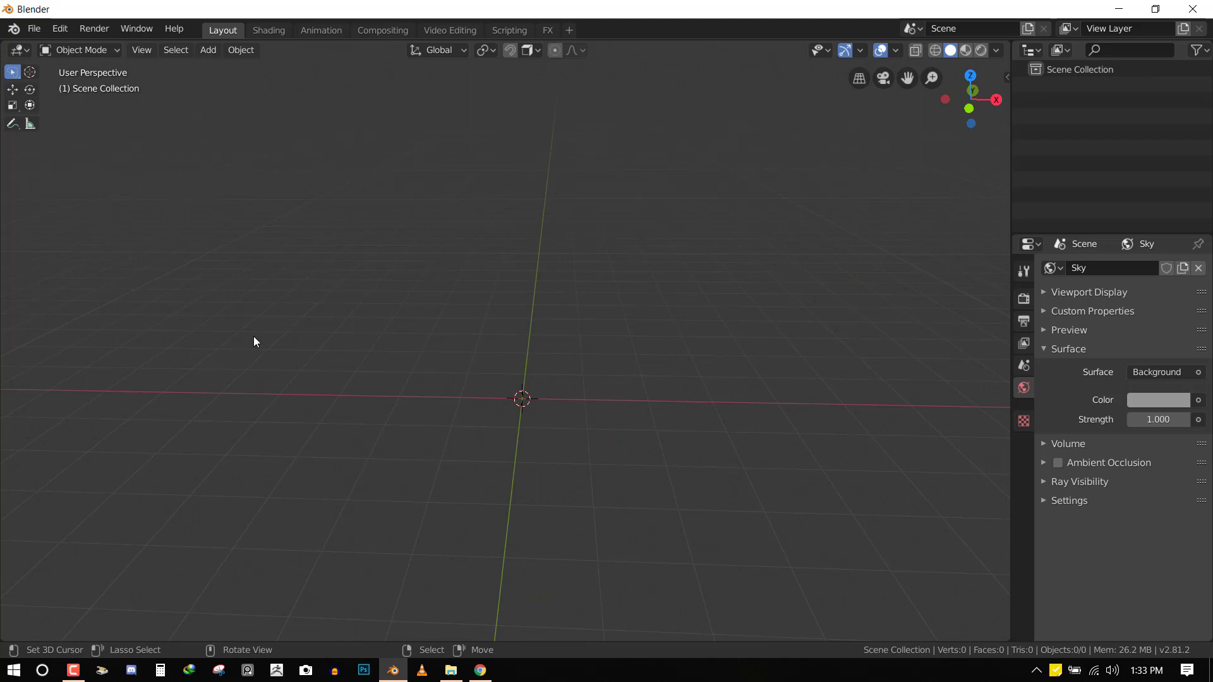
middle_click_drag(382, 342, 440, 341)
Step: Import Quarterback Pass.fbx from the Downloads folder
key("F4")
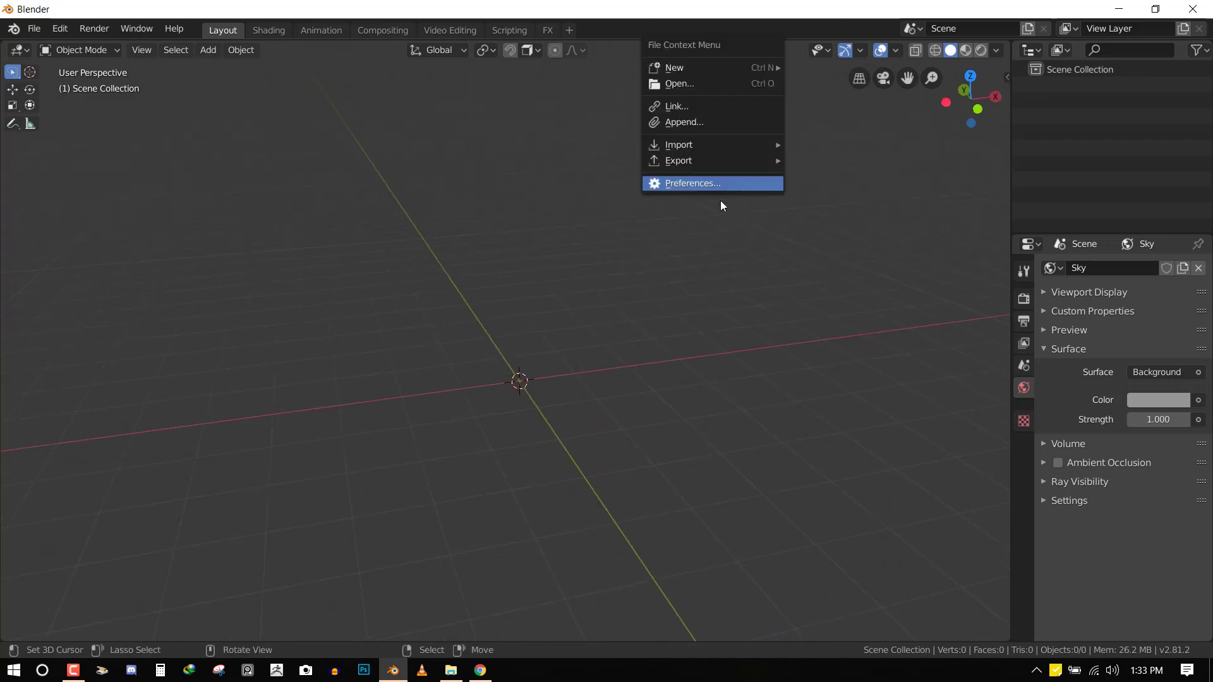
mouse_move(751, 143)
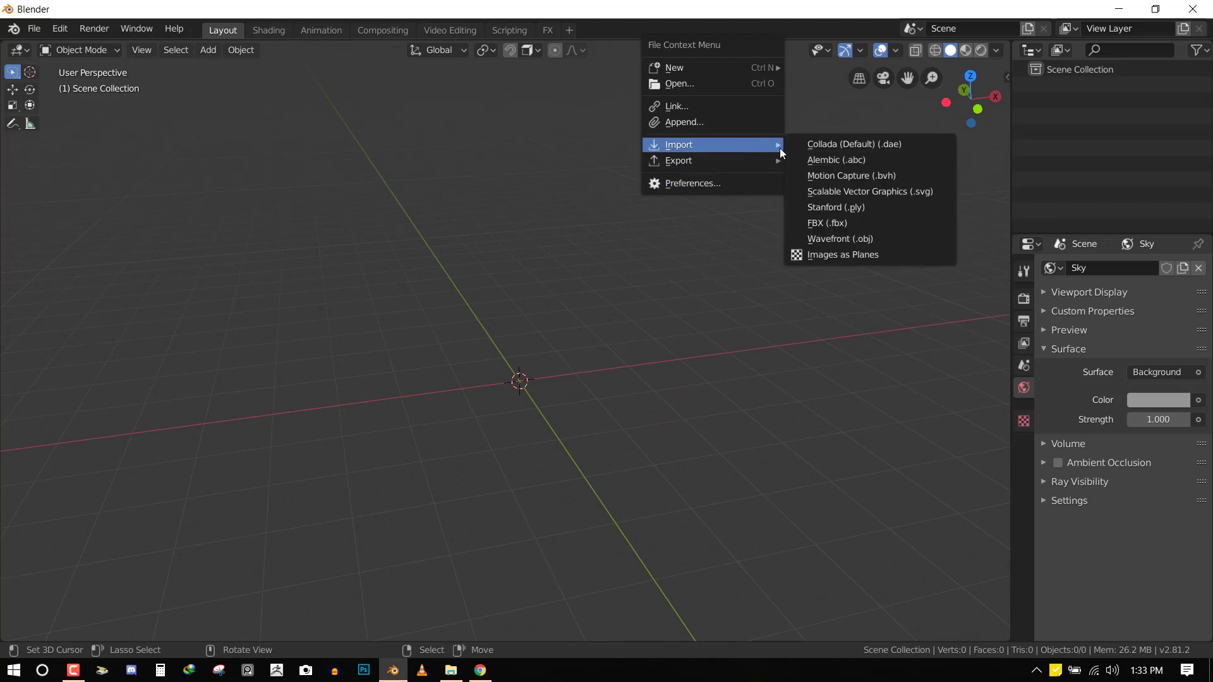
left_click(835, 226)
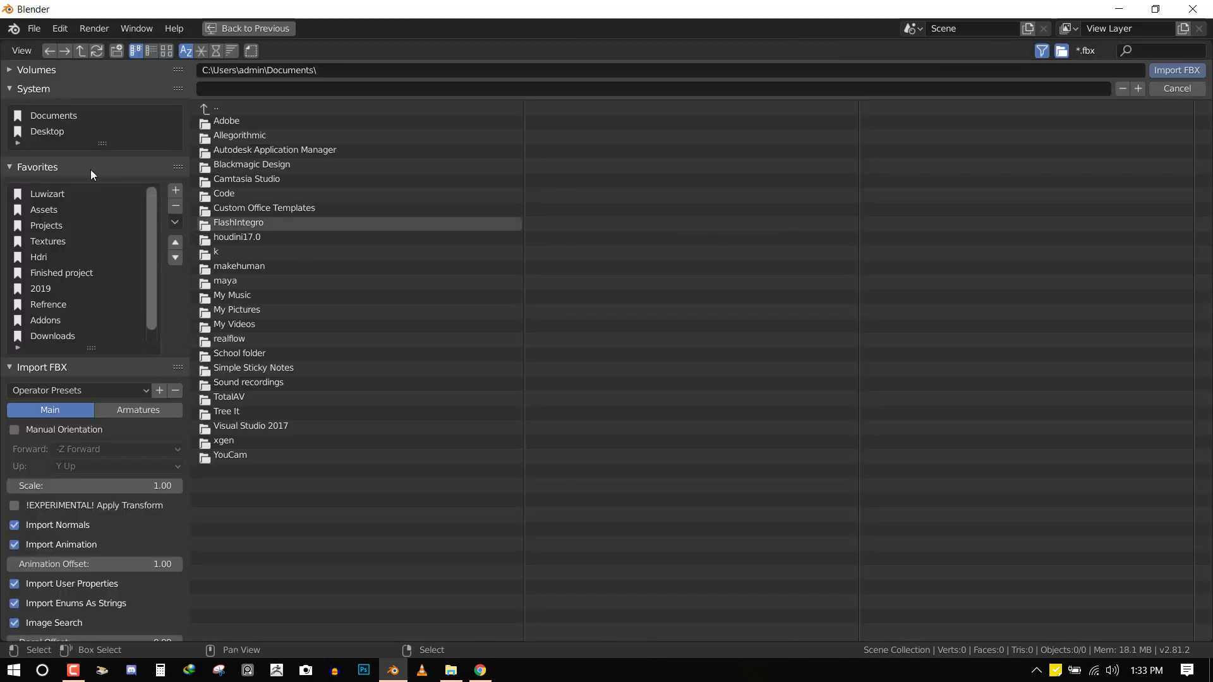
left_click(52, 129)
left_click(70, 332)
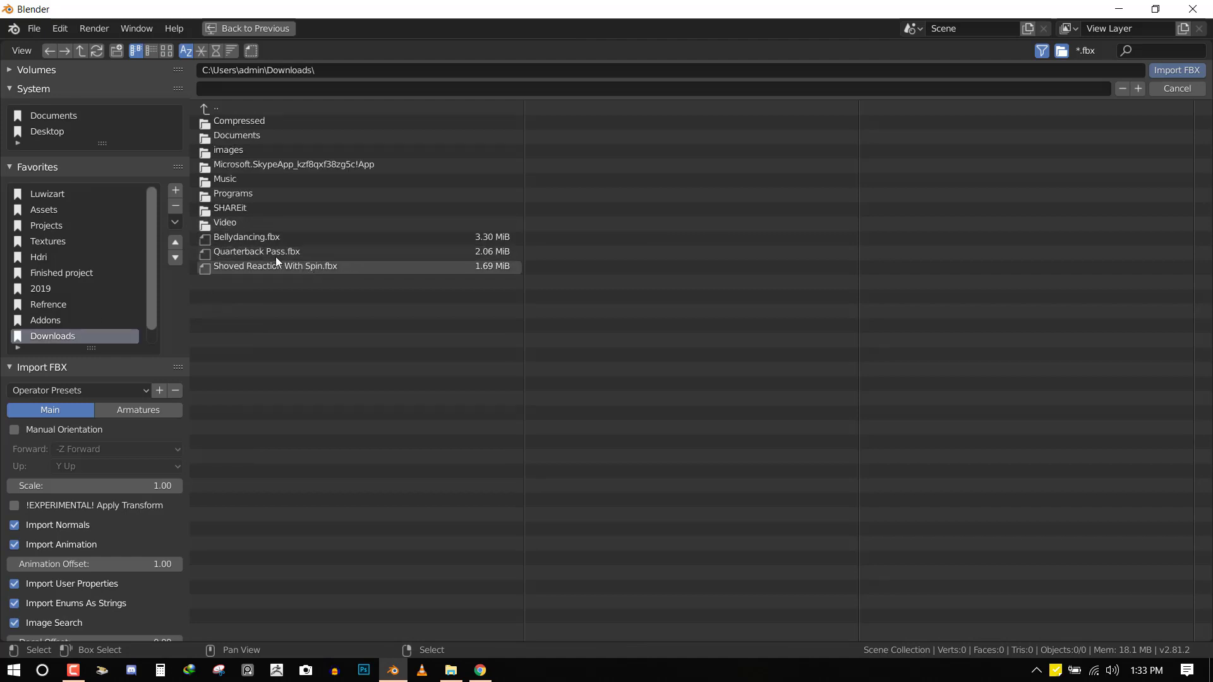
left_click(238, 254)
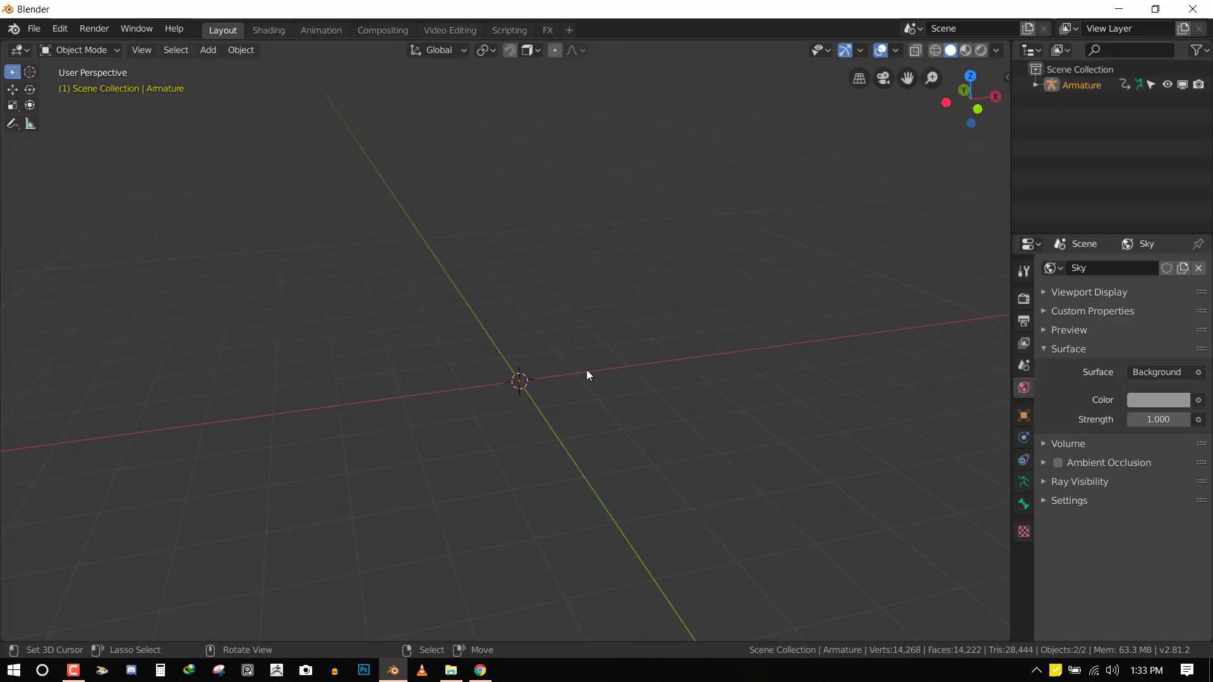
Step: Delete the previously imported armature objects
middle_click_drag(586, 375, 504, 337)
key("x")
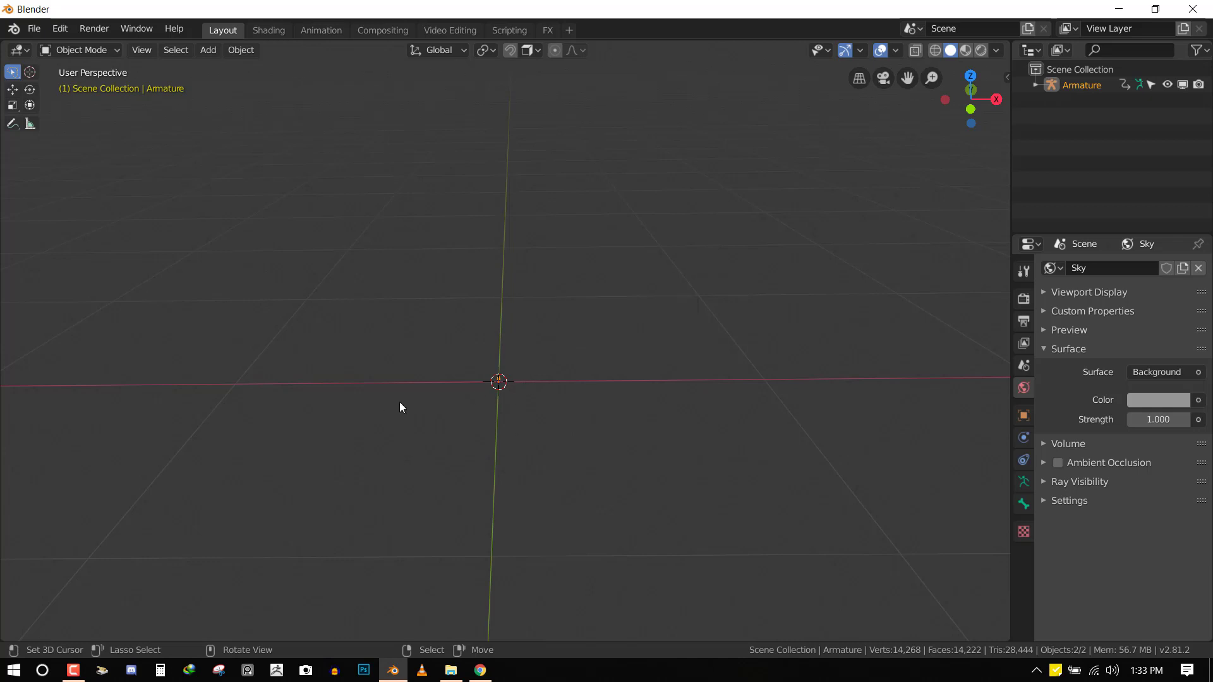
key("s")
key("Escape")
key("Delete")
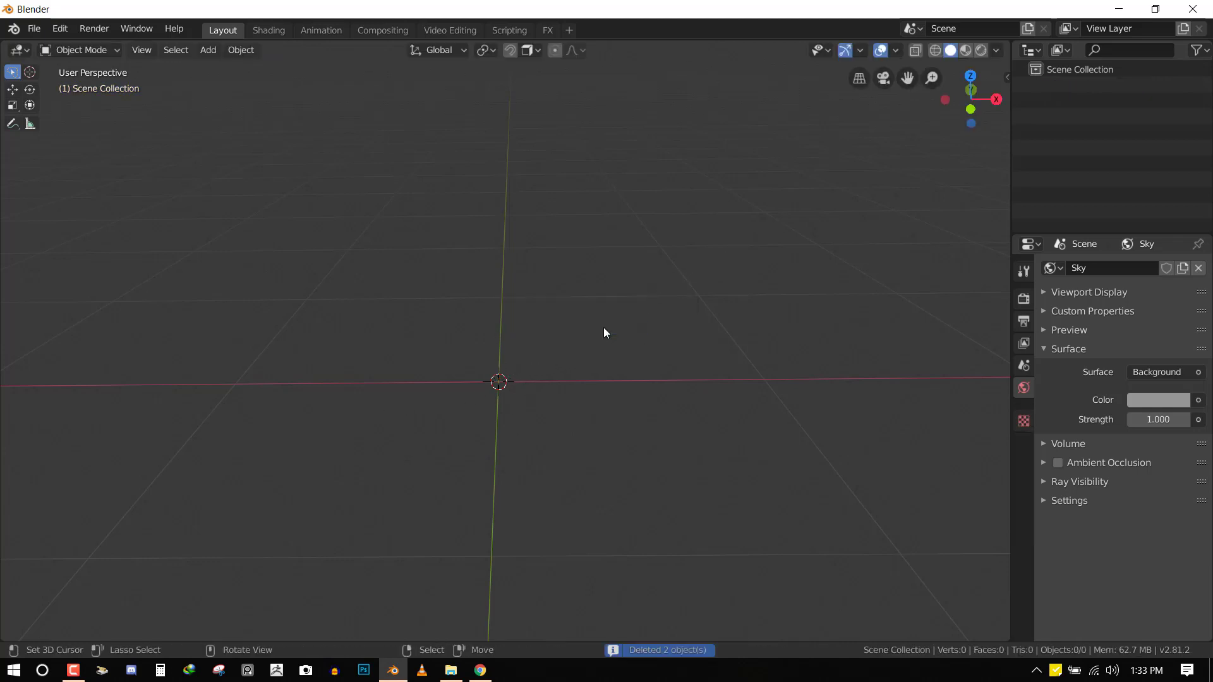
Step: Re-import Quarterback Pass.fbx with the import scale set to 100
key("F4")
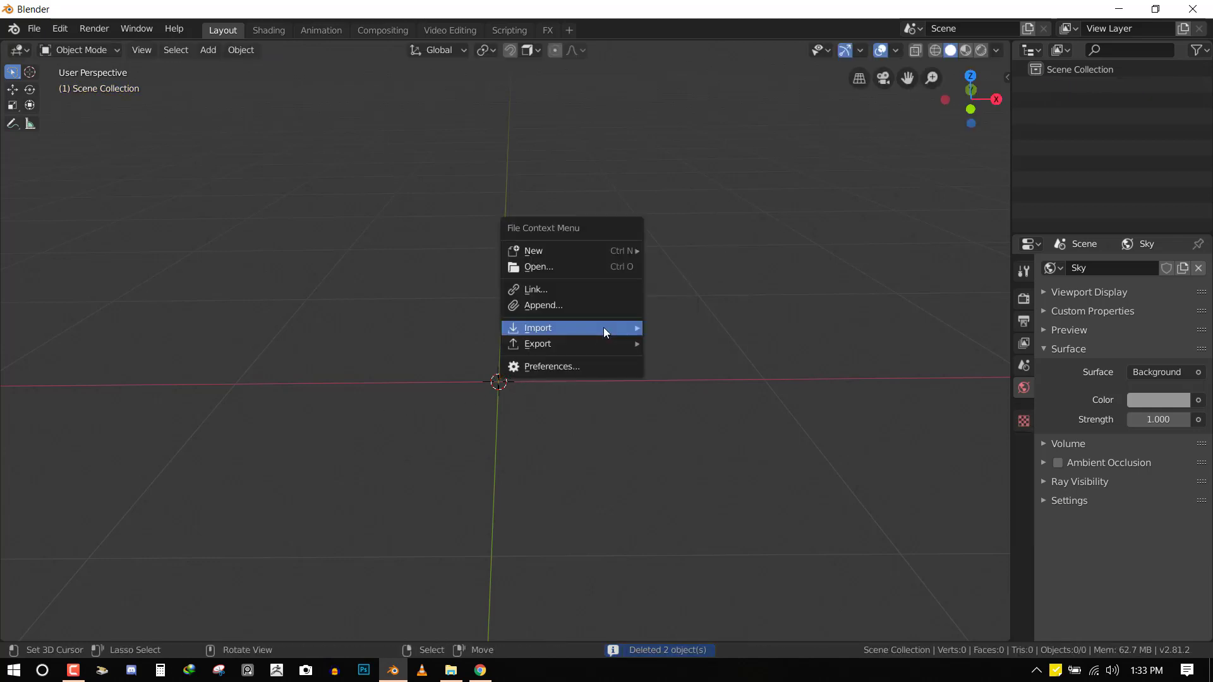
mouse_move(604, 328)
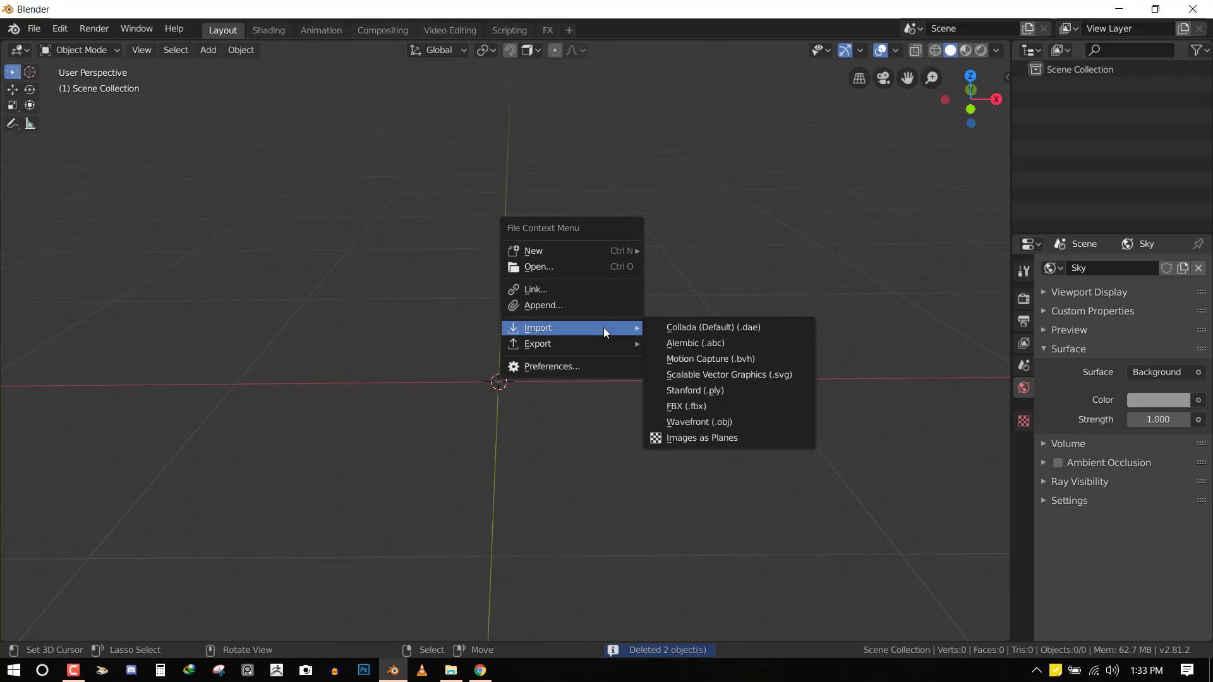
left_click(698, 406)
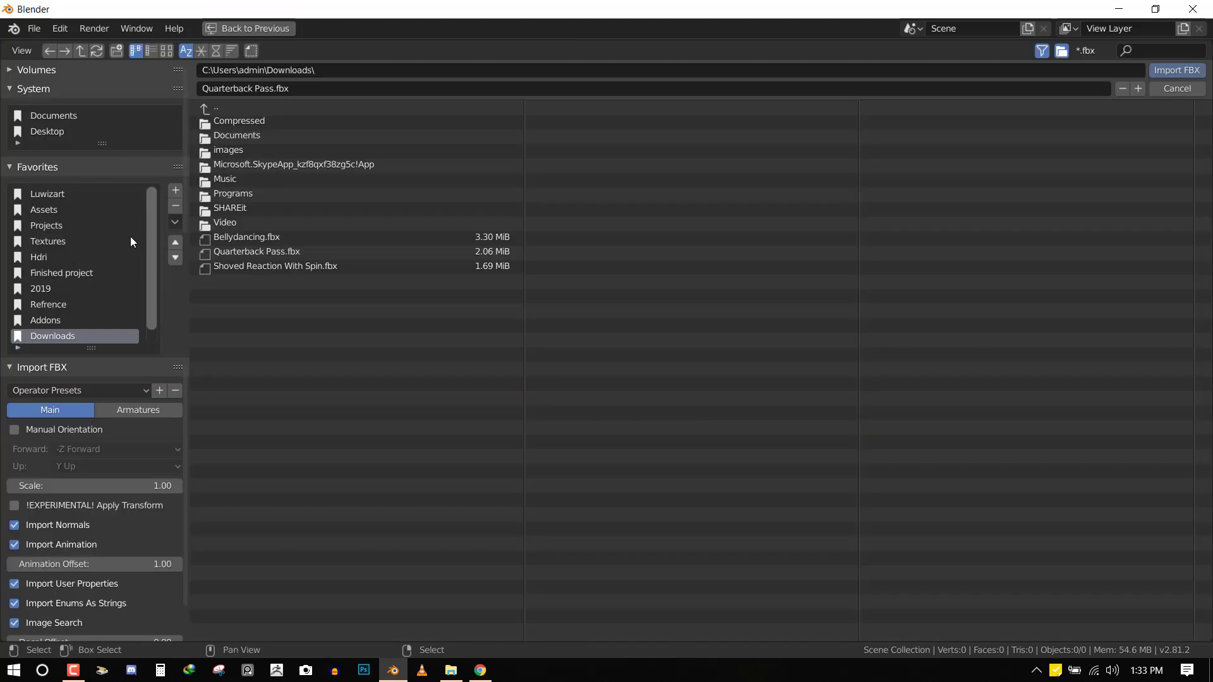
left_click(253, 252)
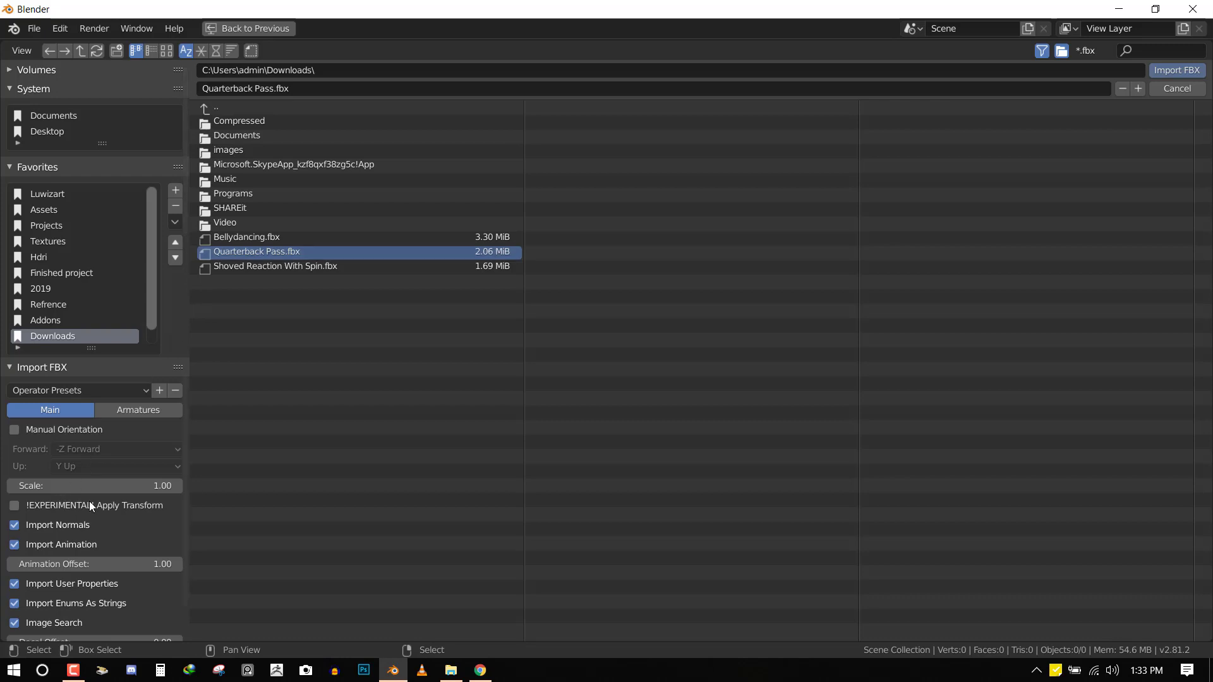
left_click(79, 481)
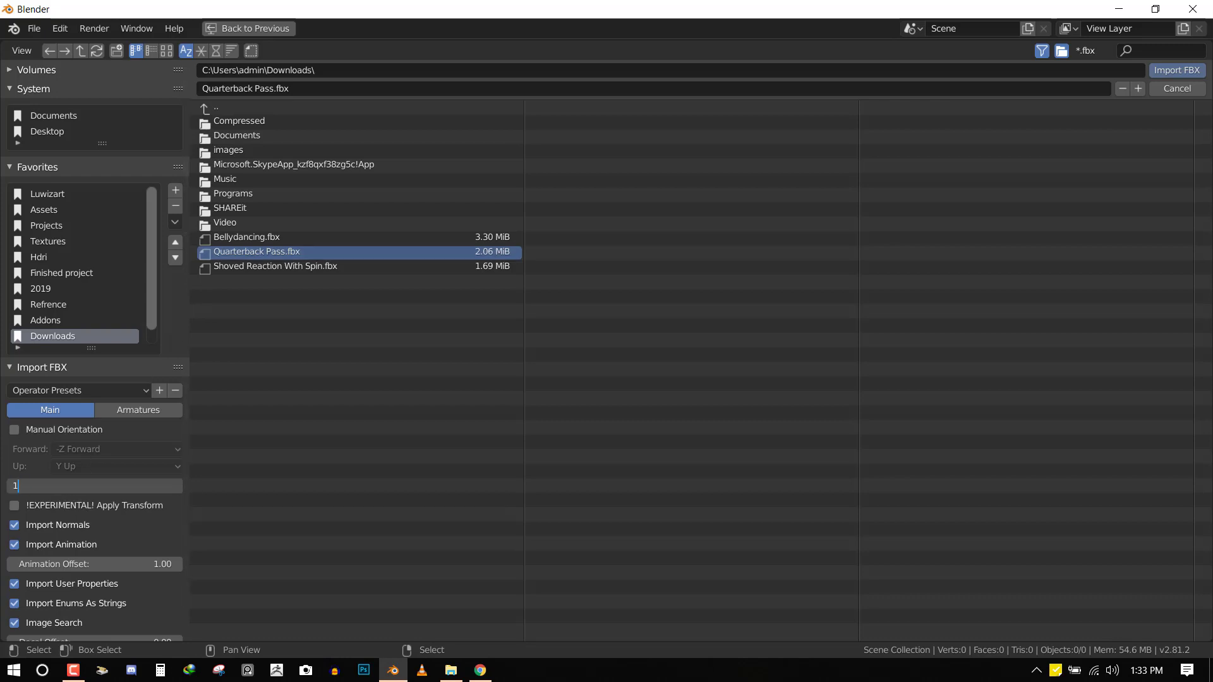
key("Return")
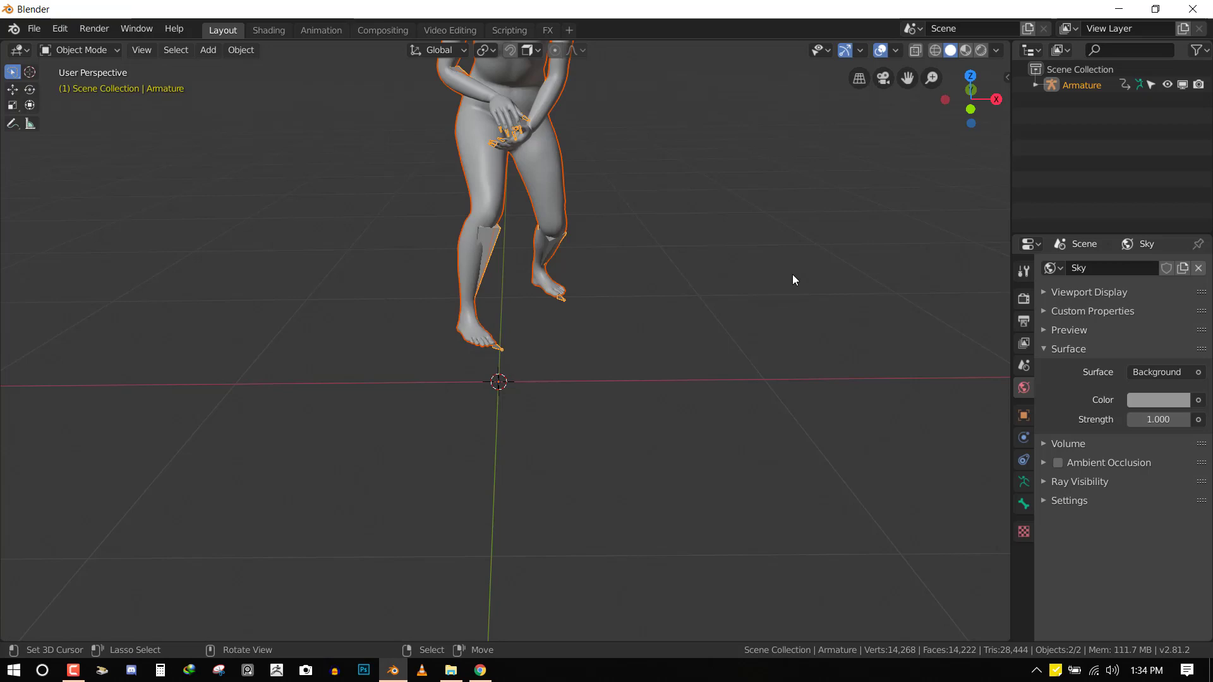
scroll(722, 282, "down", 5)
middle_click_drag(552, 325, 691, 234)
Step: Frame the armature in a front orthographic view
scroll(691, 234, "up", 2)
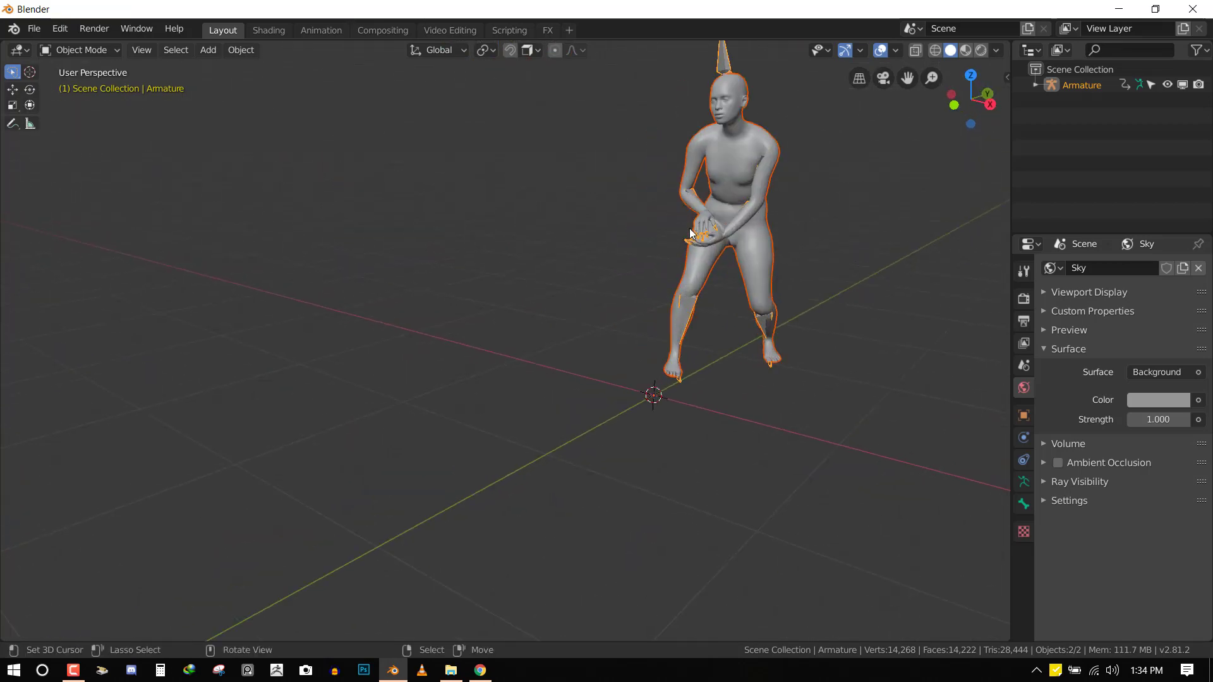
key("KP_Decimal")
middle_click_drag(433, 328, 566, 335)
key("KP_5")
key("KP_1")
scroll(570, 329, "down", 4)
Step: Play the dance animation, then split the viewport into upper and lower views
key("alt+a")
key("space")
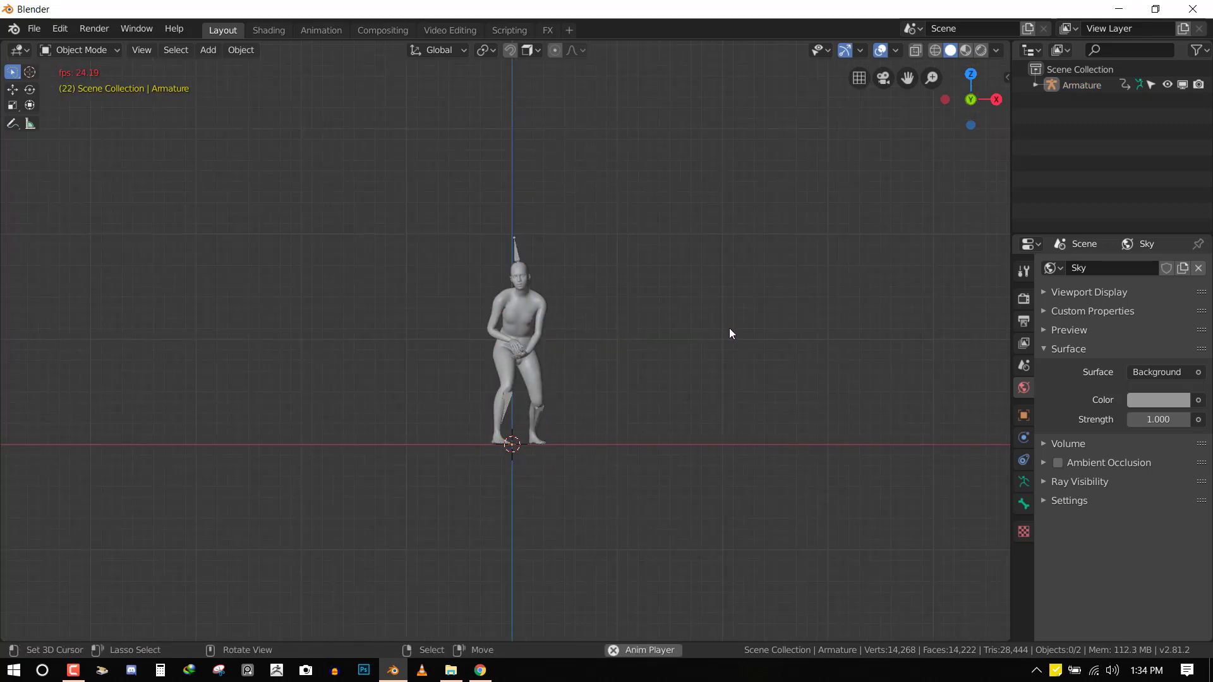
scroll(730, 333, "up", 2)
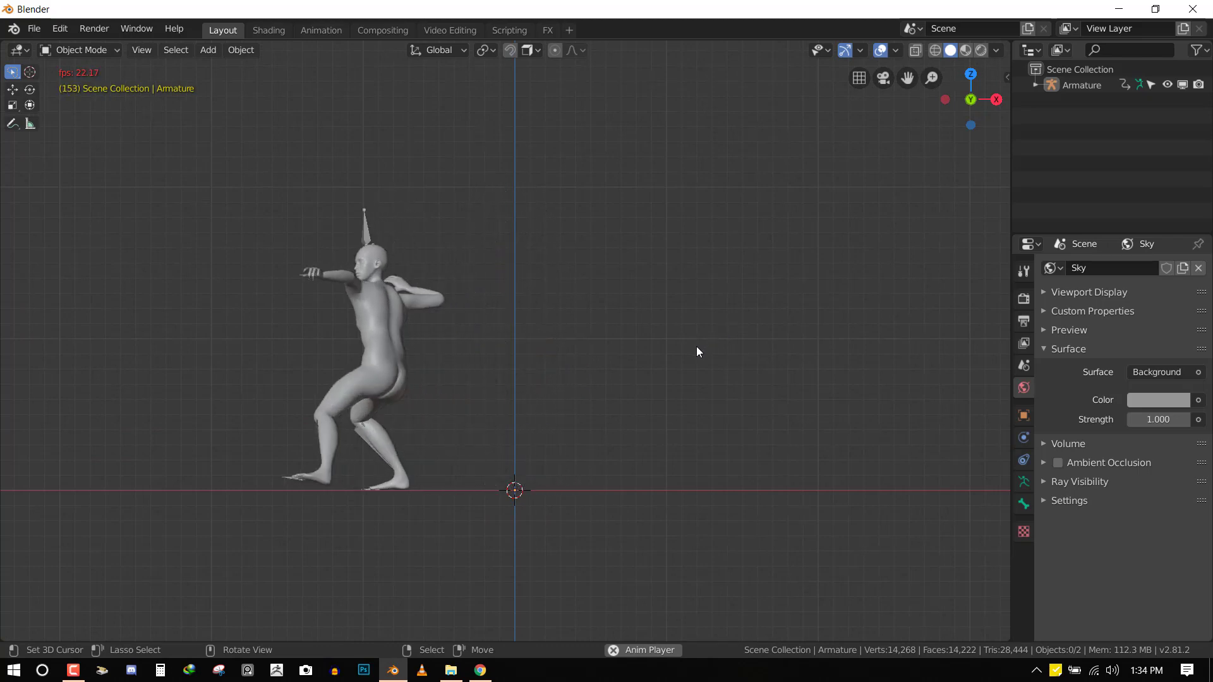
middle_click_drag(695, 348, 496, 327)
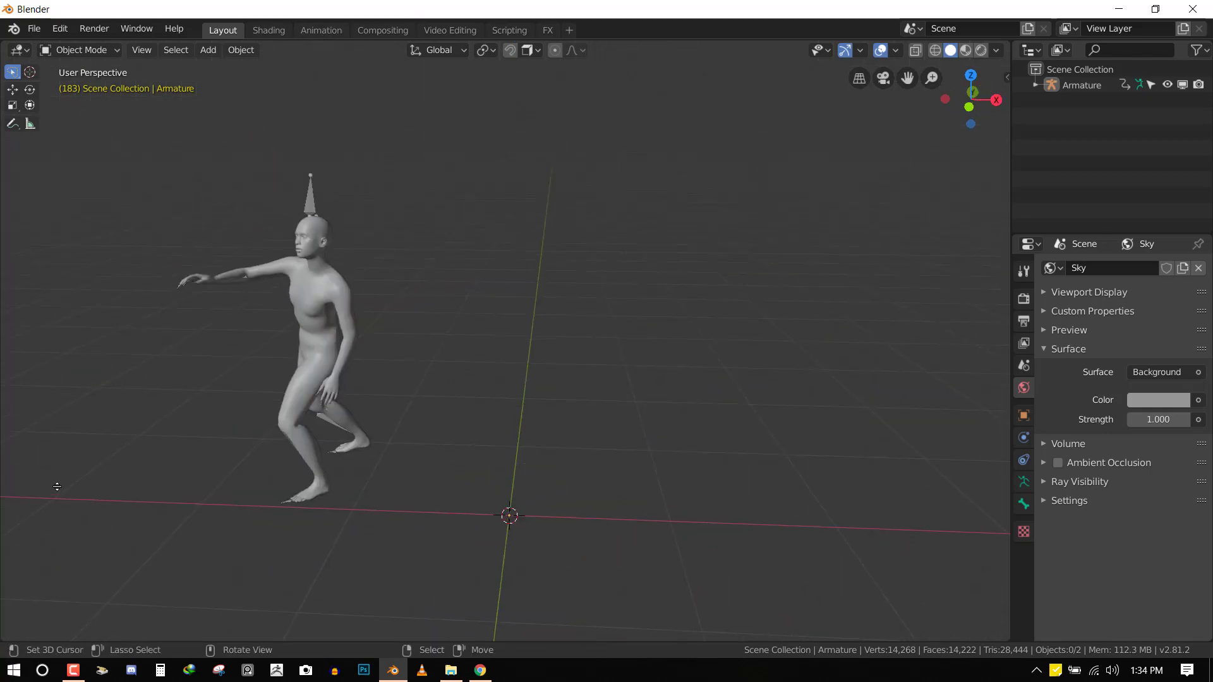
left_click_drag(57, 485, 58, 484)
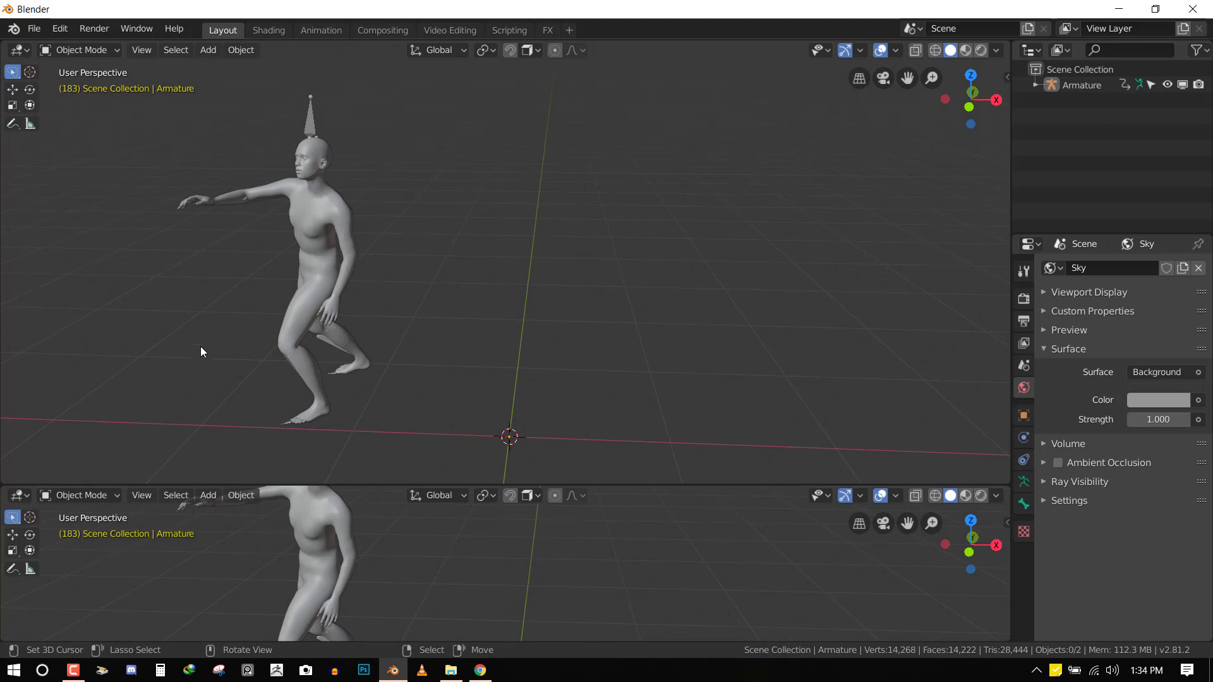
Step: Turn the lower view into a Dope Sheet
left_click(11, 498)
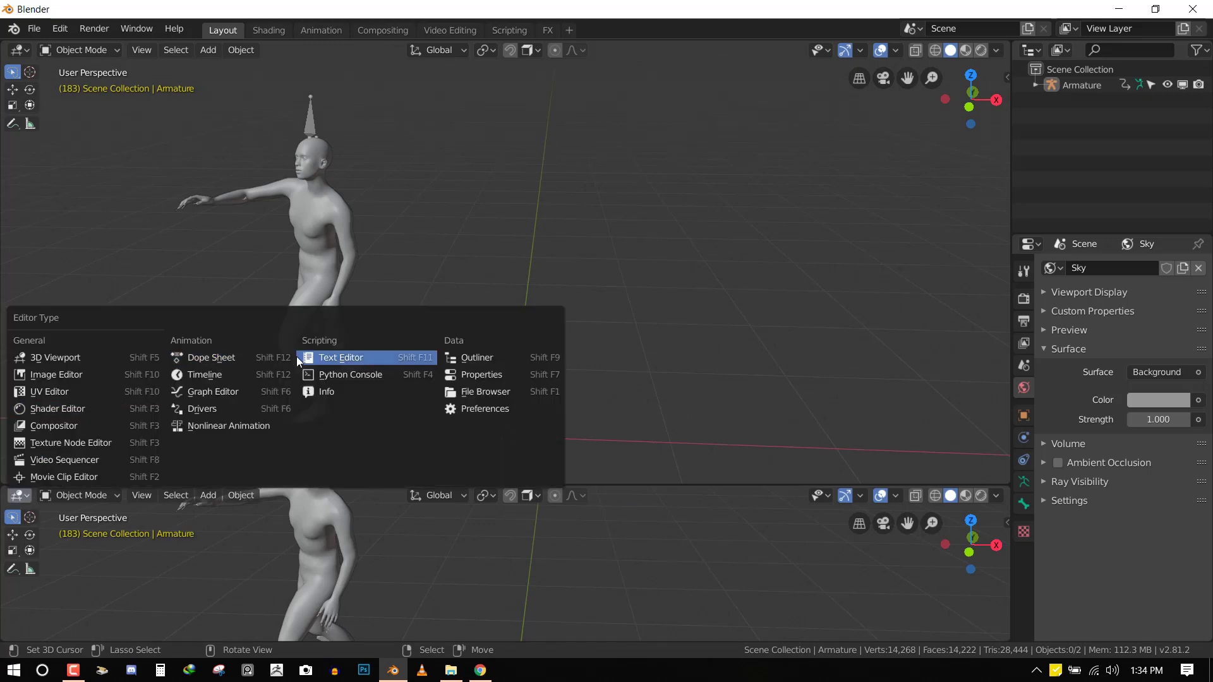
left_click(203, 362)
middle_click_drag(627, 554, 496, 568)
left_click(86, 498)
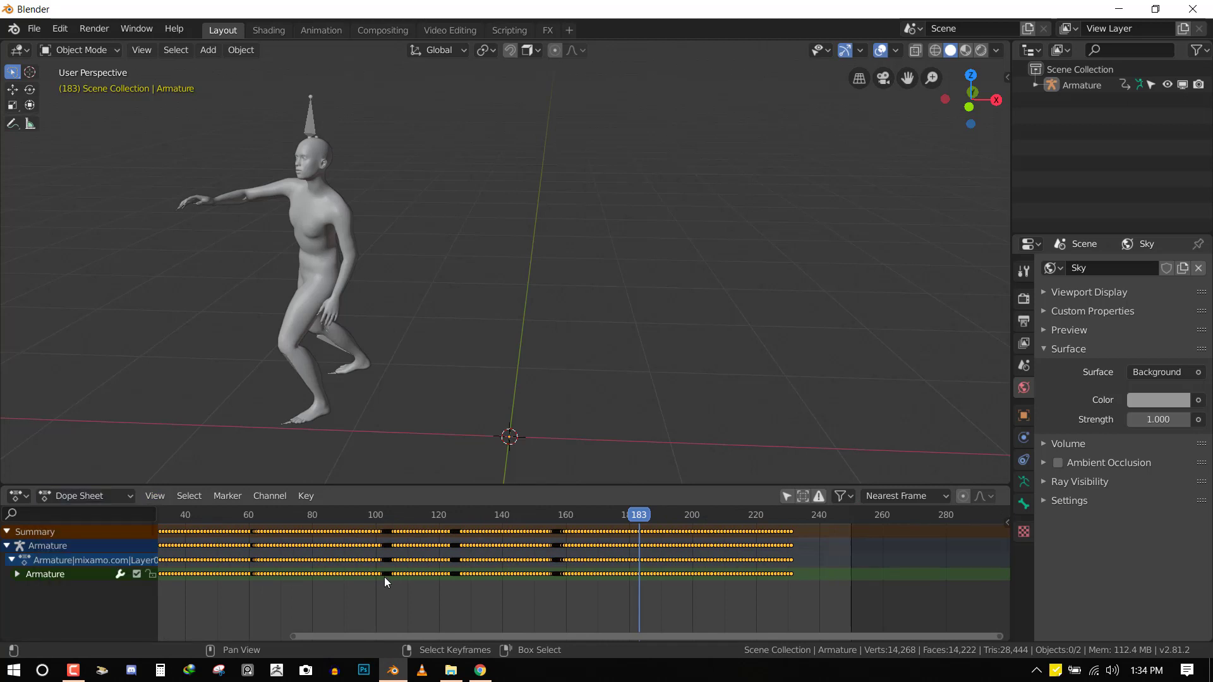
Step: Set playback sync to AV-sync in the Timeline
key("shift+F12")
left_click(57, 496)
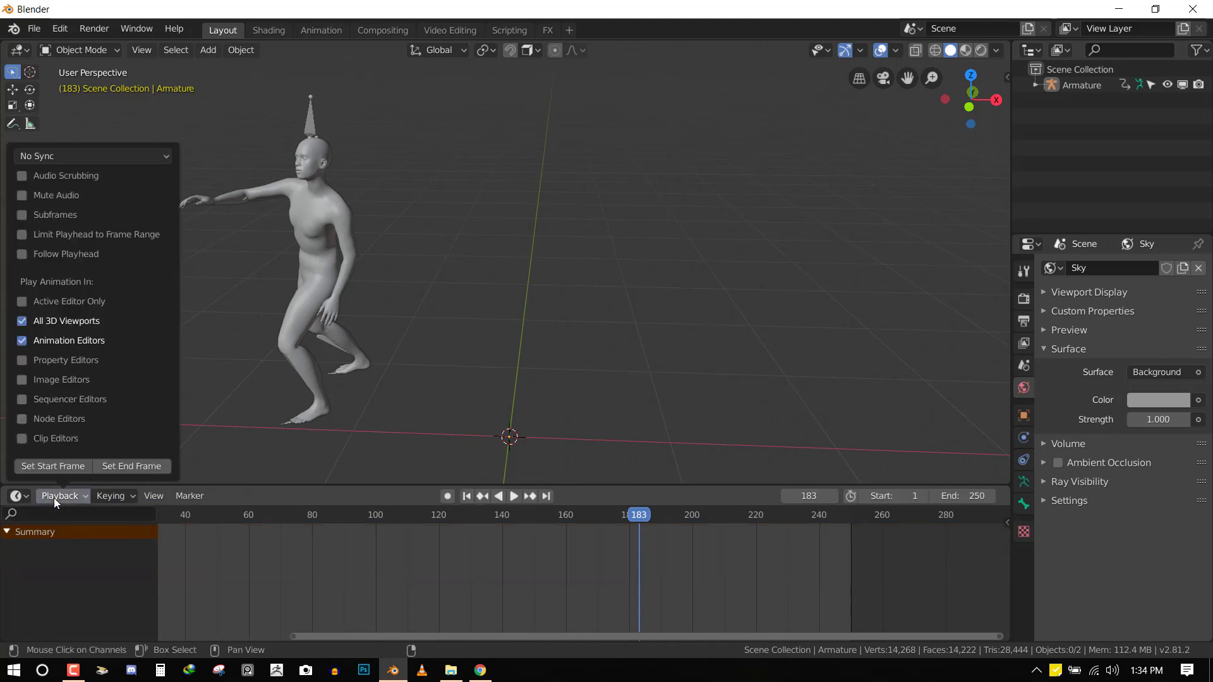
left_click(95, 156)
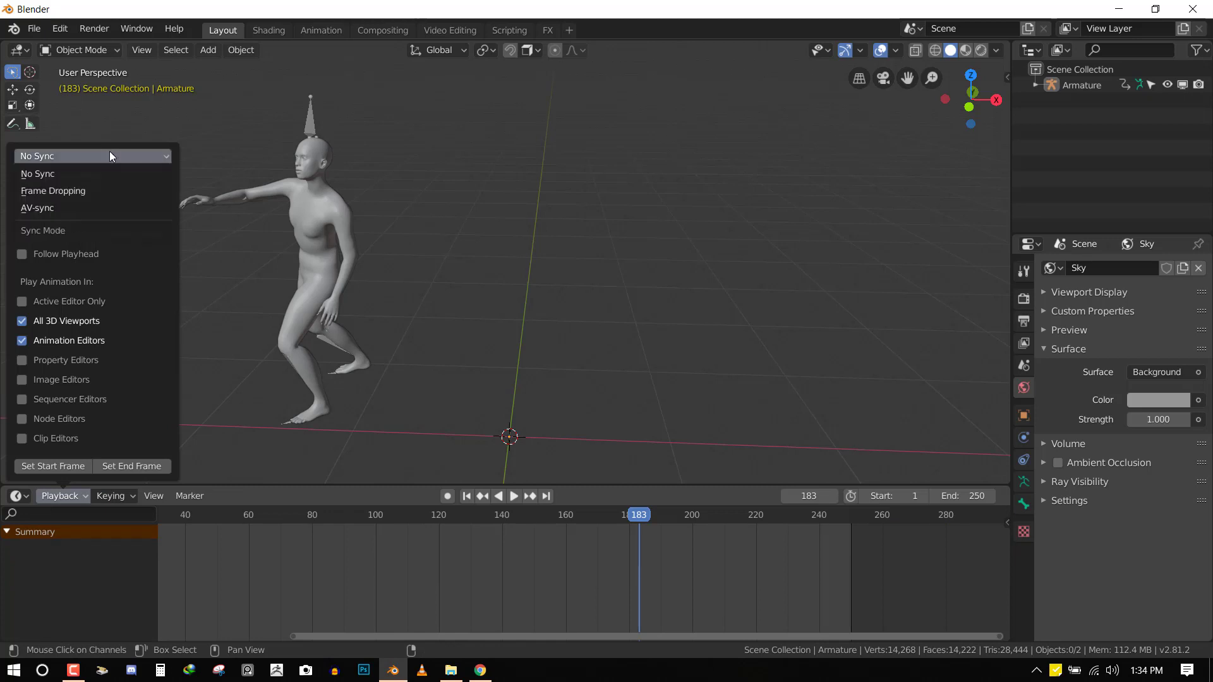
left_click(75, 213)
left_click(514, 545)
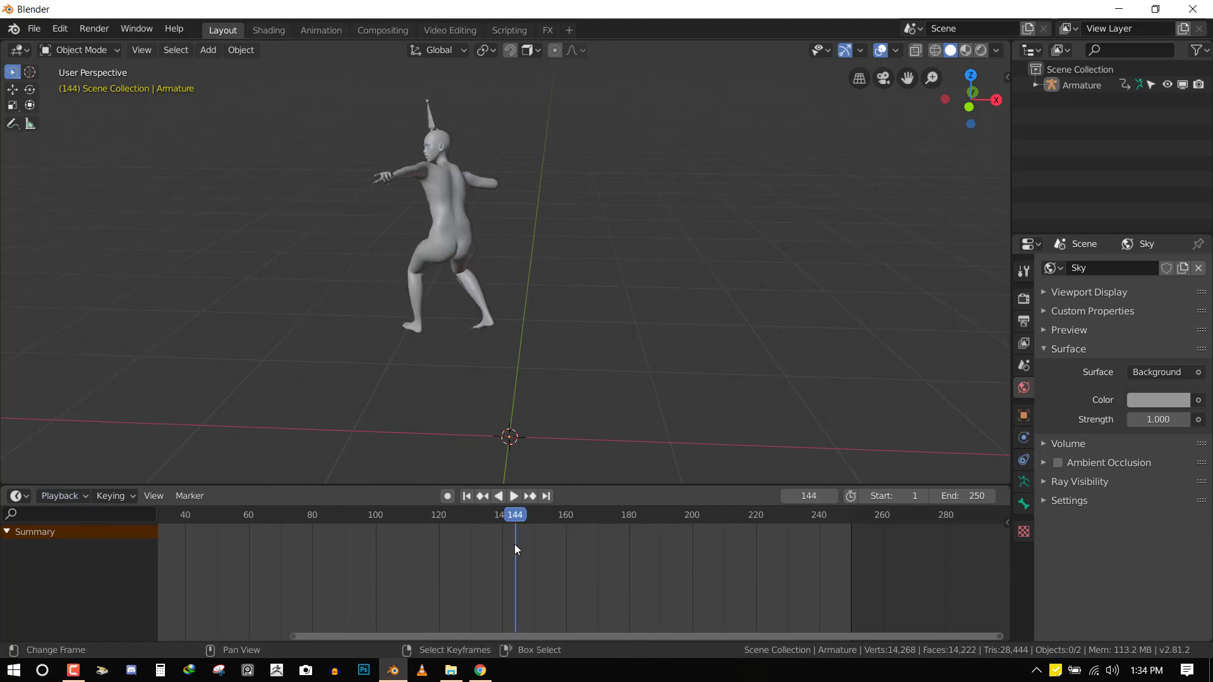
Step: Switch back to the Dope Sheet in Action Editor mode showing the mixamo.com action
key("shift+F12")
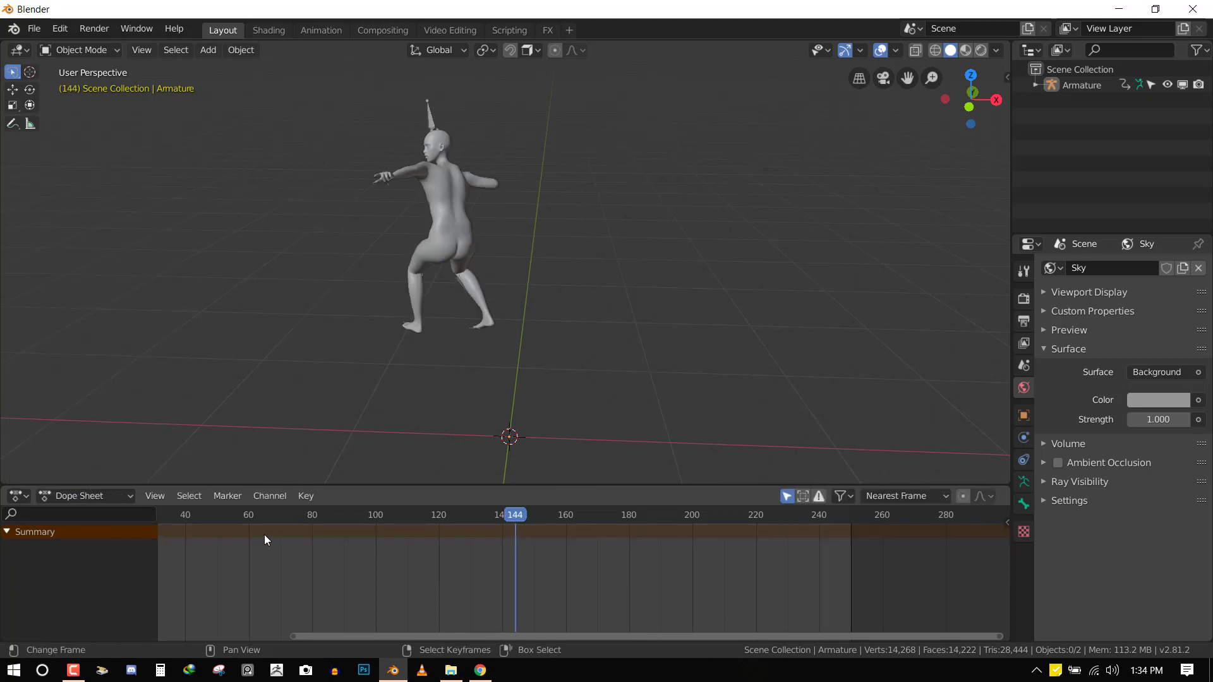
left_click(85, 496)
left_click(82, 531)
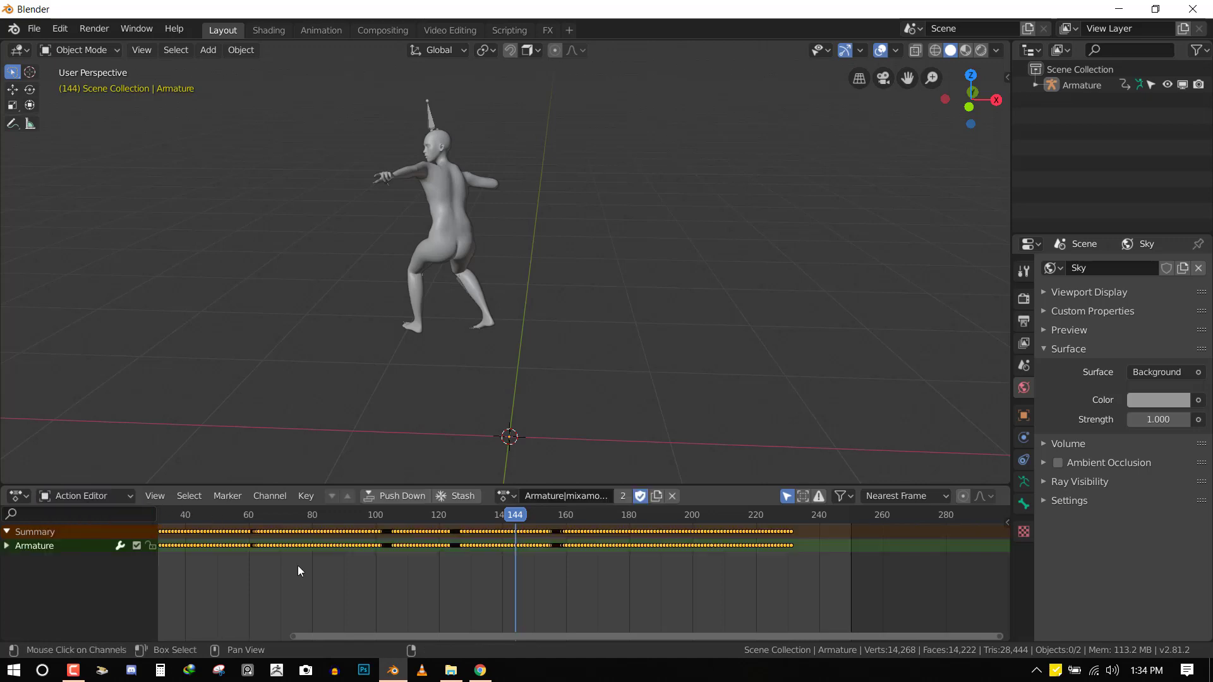
middle_click_drag(596, 571, 419, 581)
left_click_drag(334, 579, 574, 566)
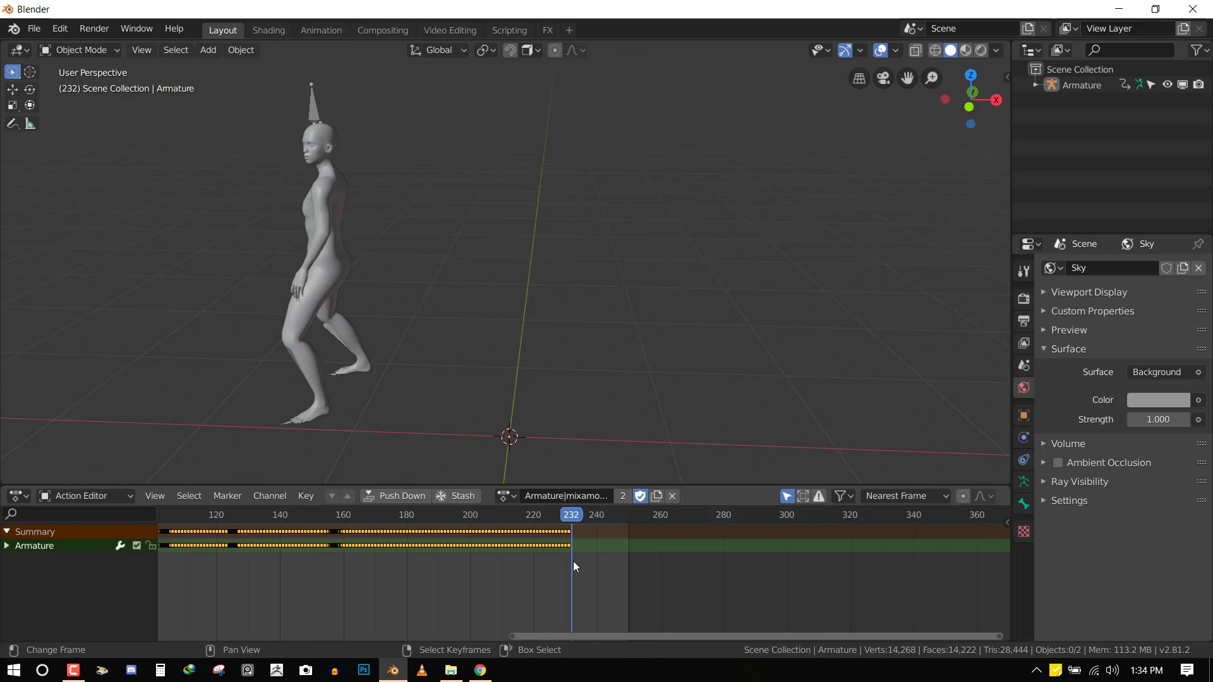
Step: Browse the Layer0 and Layer0.001 actions and check the end of the animation
left_click(504, 496)
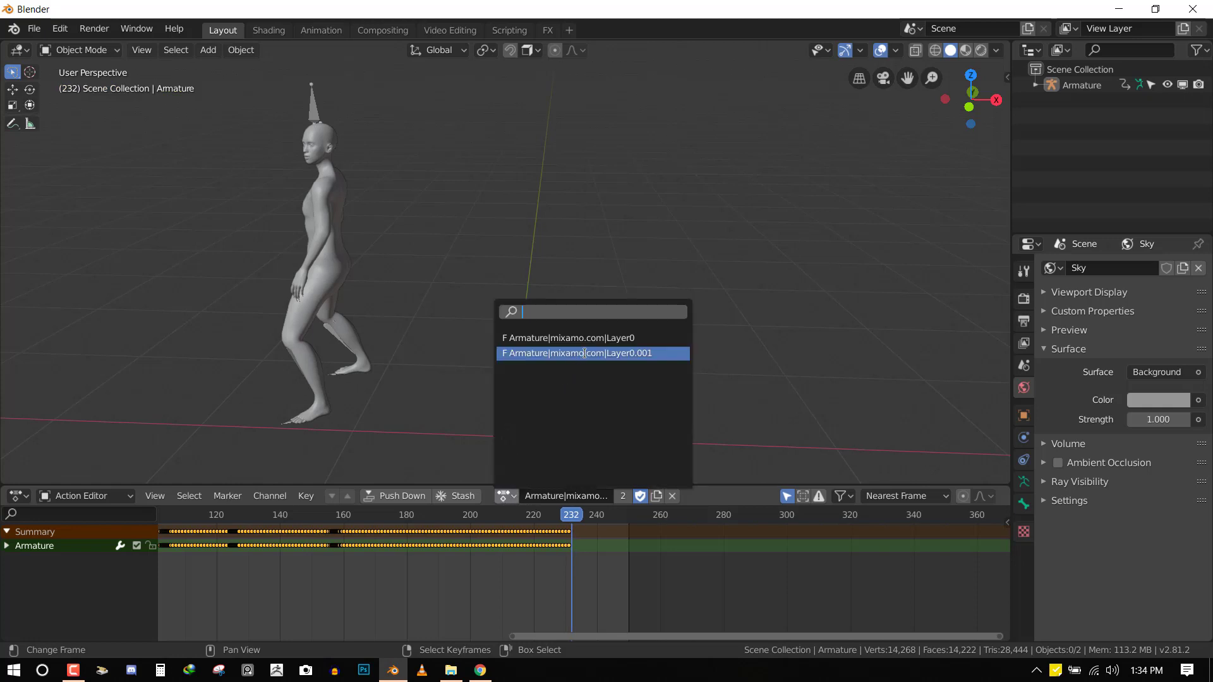
left_click(603, 339)
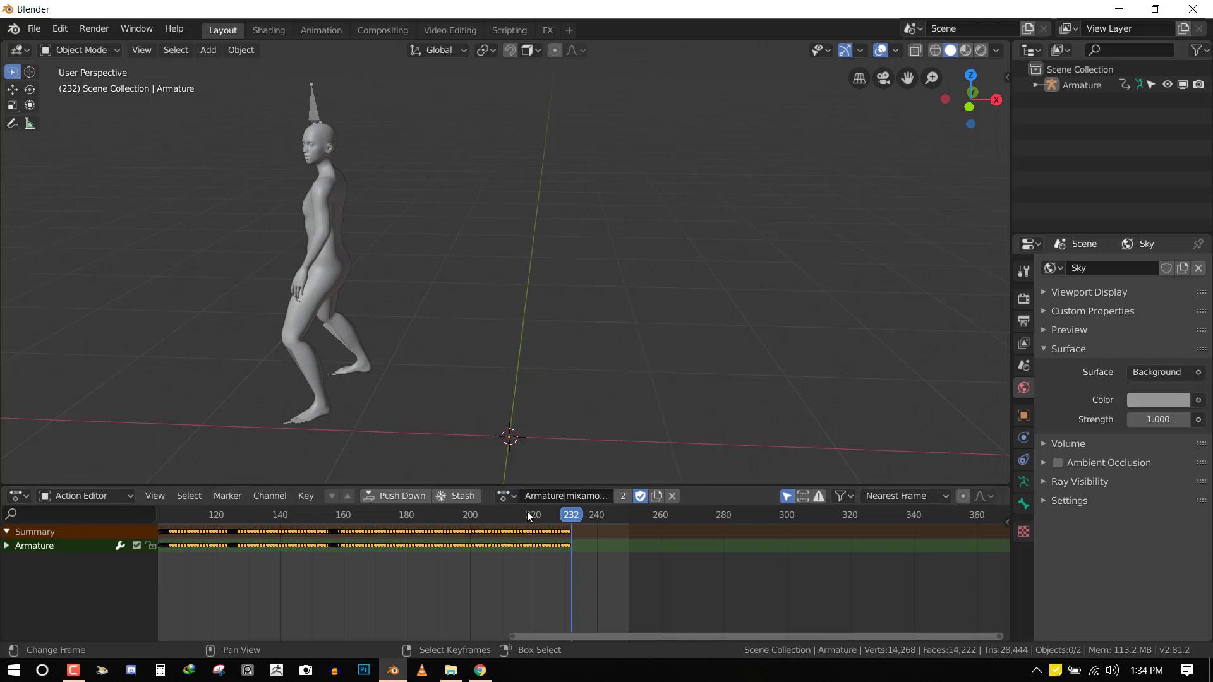
left_click(518, 495)
left_click(585, 367)
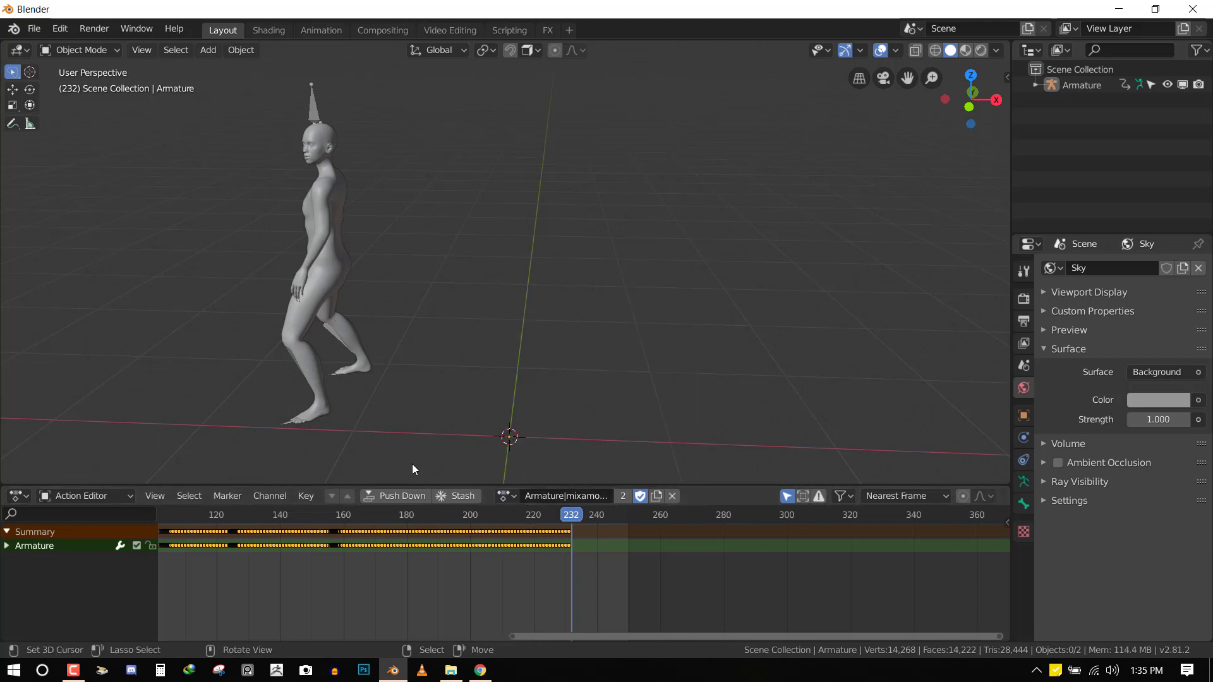
left_click_drag(495, 553, 601, 566)
key("F3")
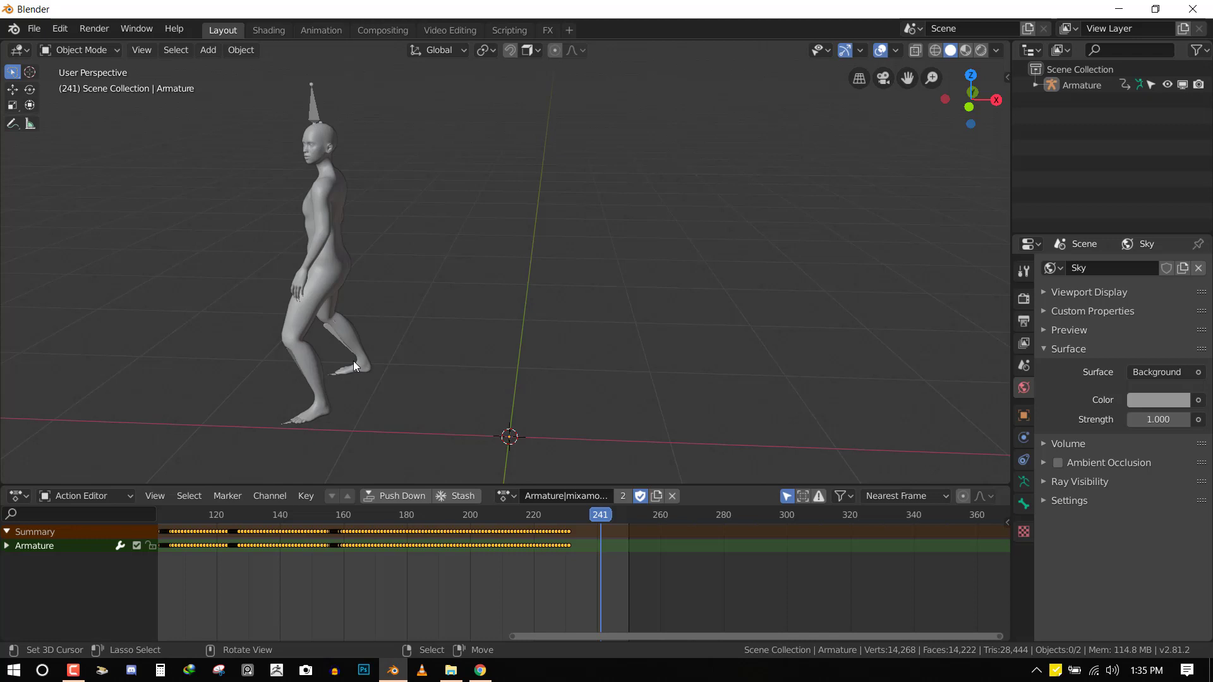
Step: Append Armature|mixamo.com|Layer0 from Desktop/Projects/belly dance.blend's Action folder
middle_click_drag(358, 355, 362, 337)
key("F4")
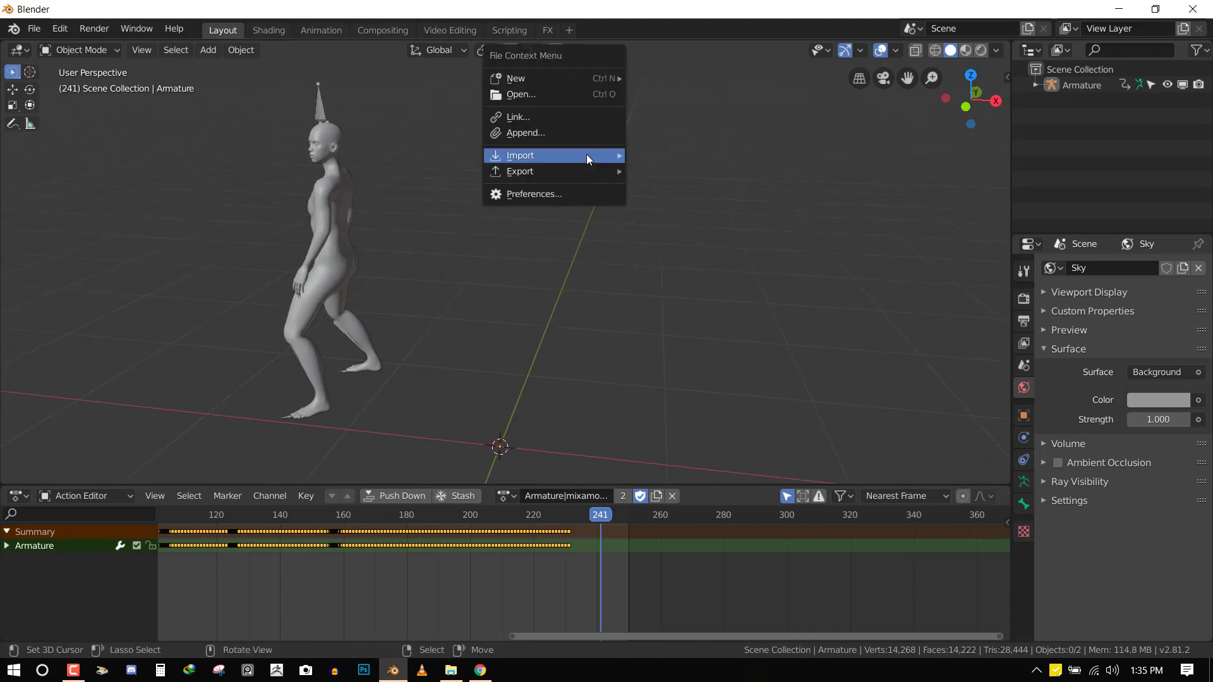
mouse_move(585, 154)
left_click(536, 132)
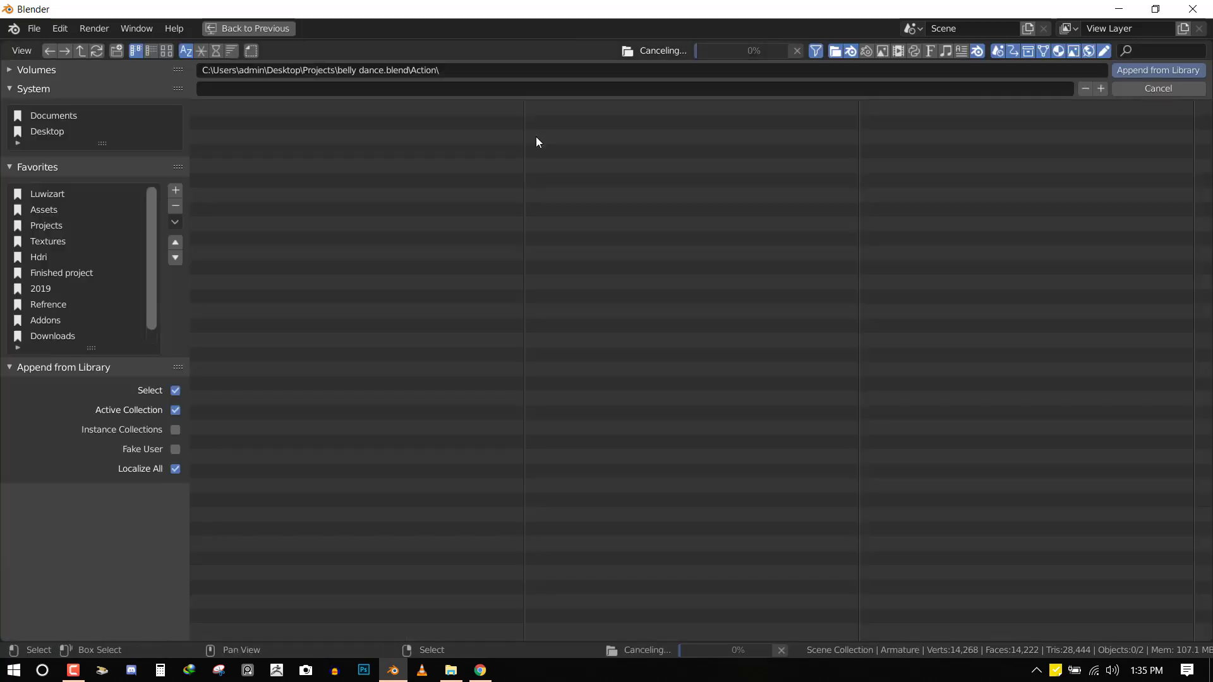
left_click(59, 132)
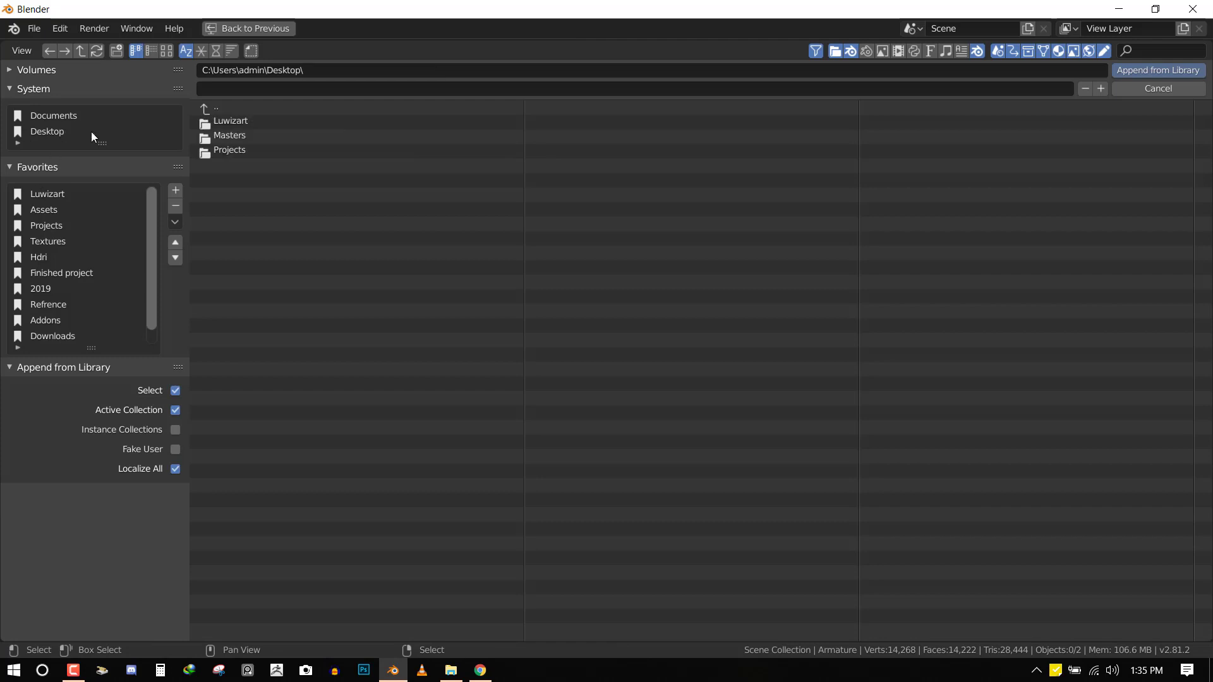
left_click(218, 150)
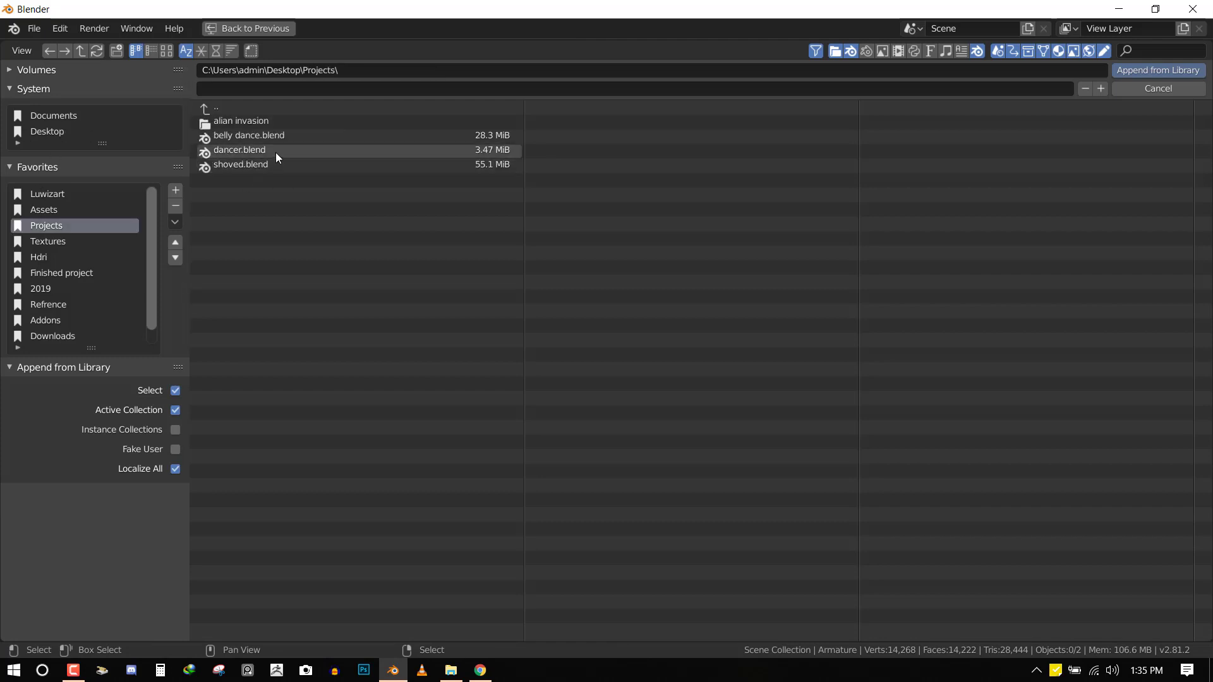
double_click(260, 135)
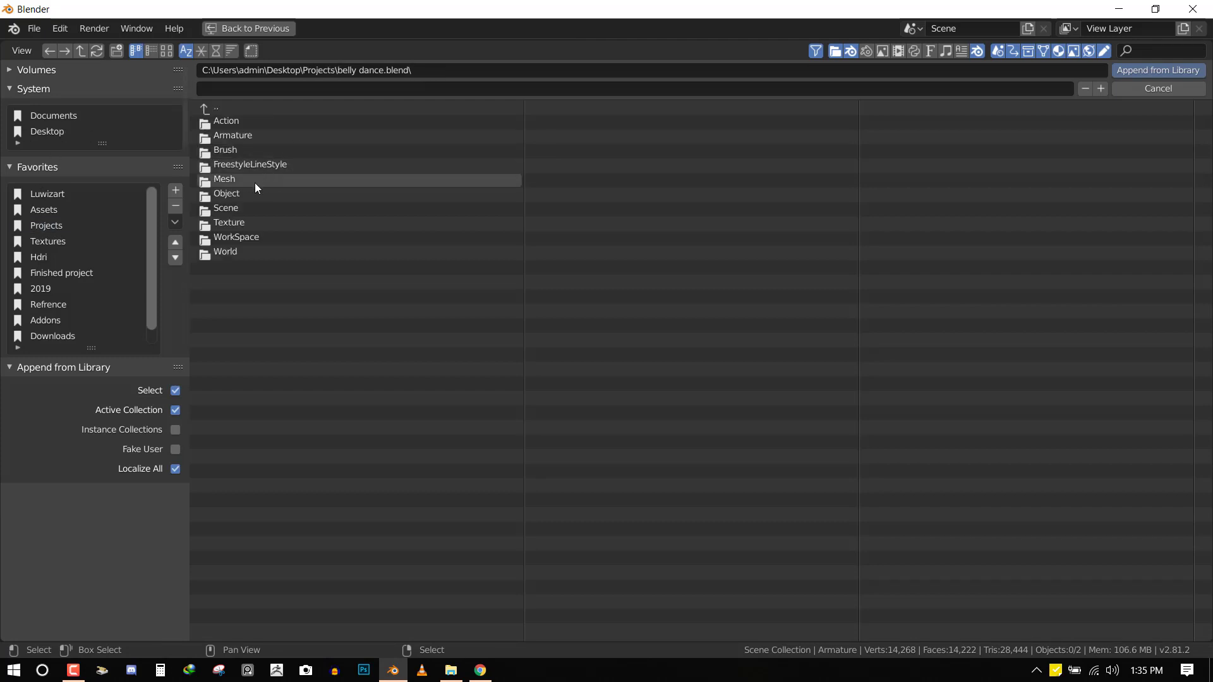
left_click(246, 120)
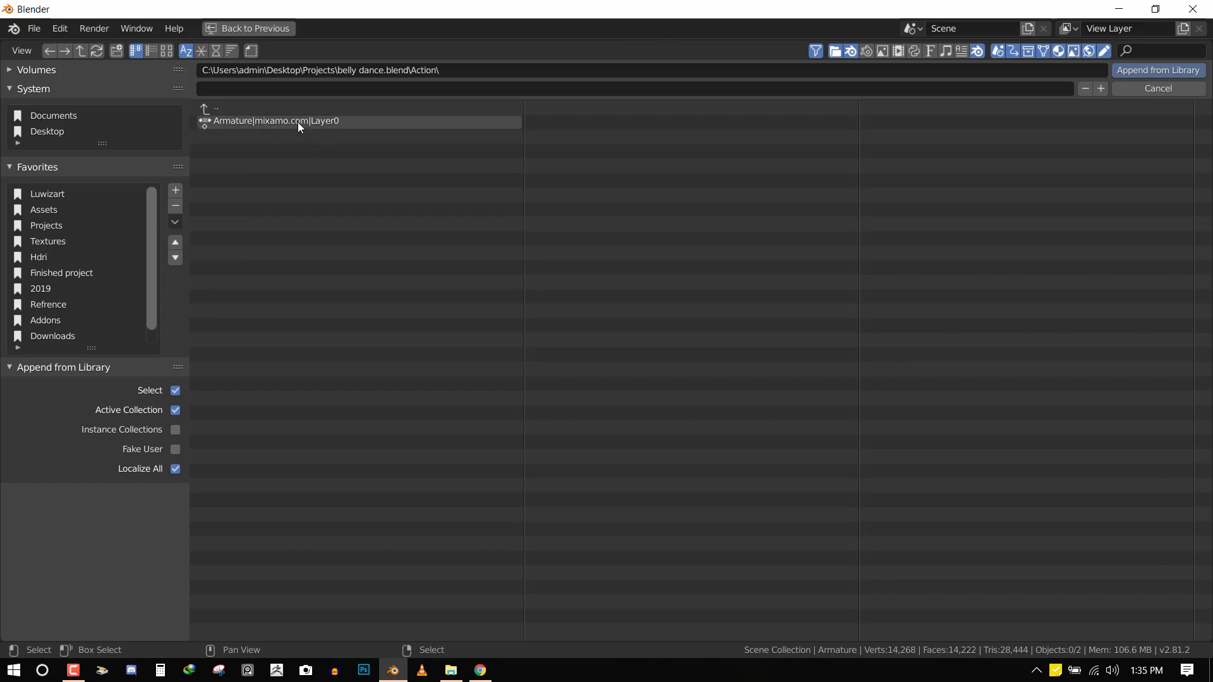
left_click(298, 123)
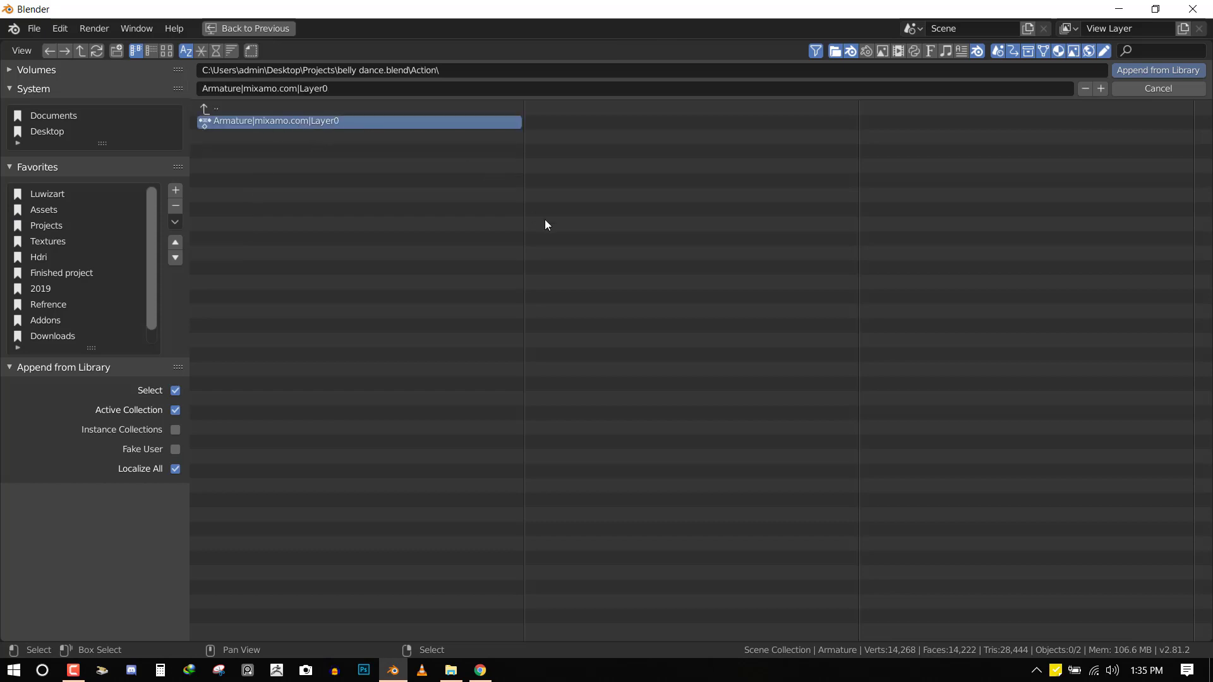
key("Return")
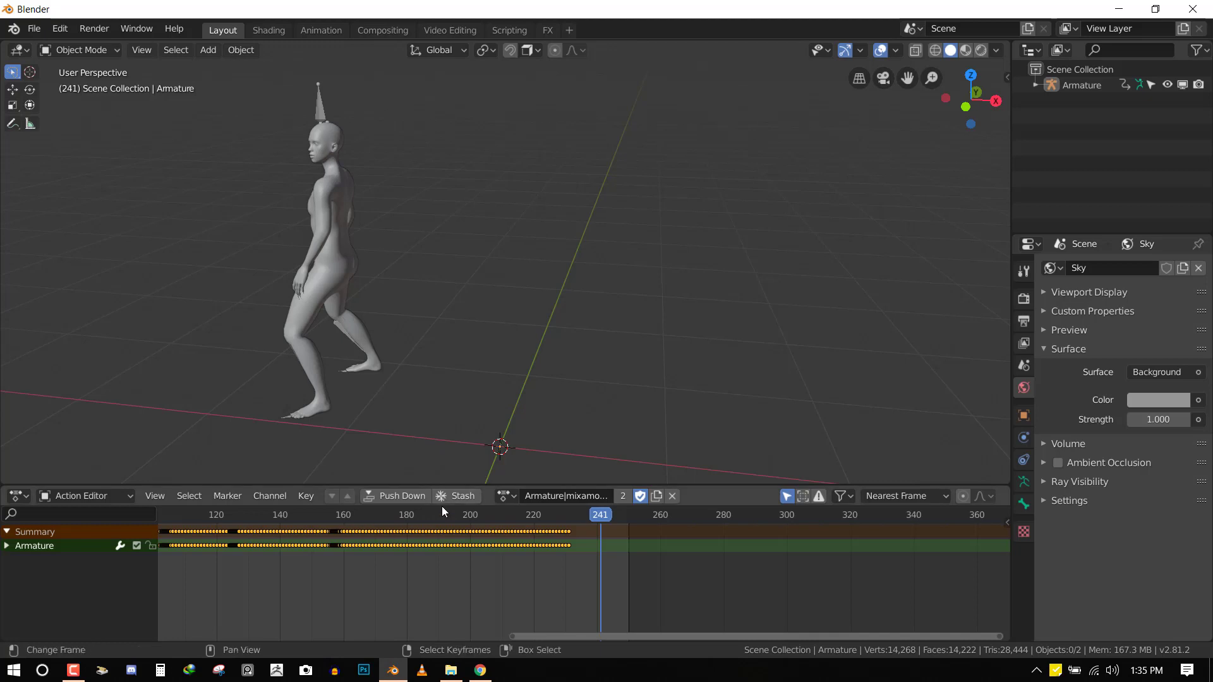
Step: Load the appended Layer0.002 action and scrub through its poses
left_click(506, 497)
left_click(576, 366)
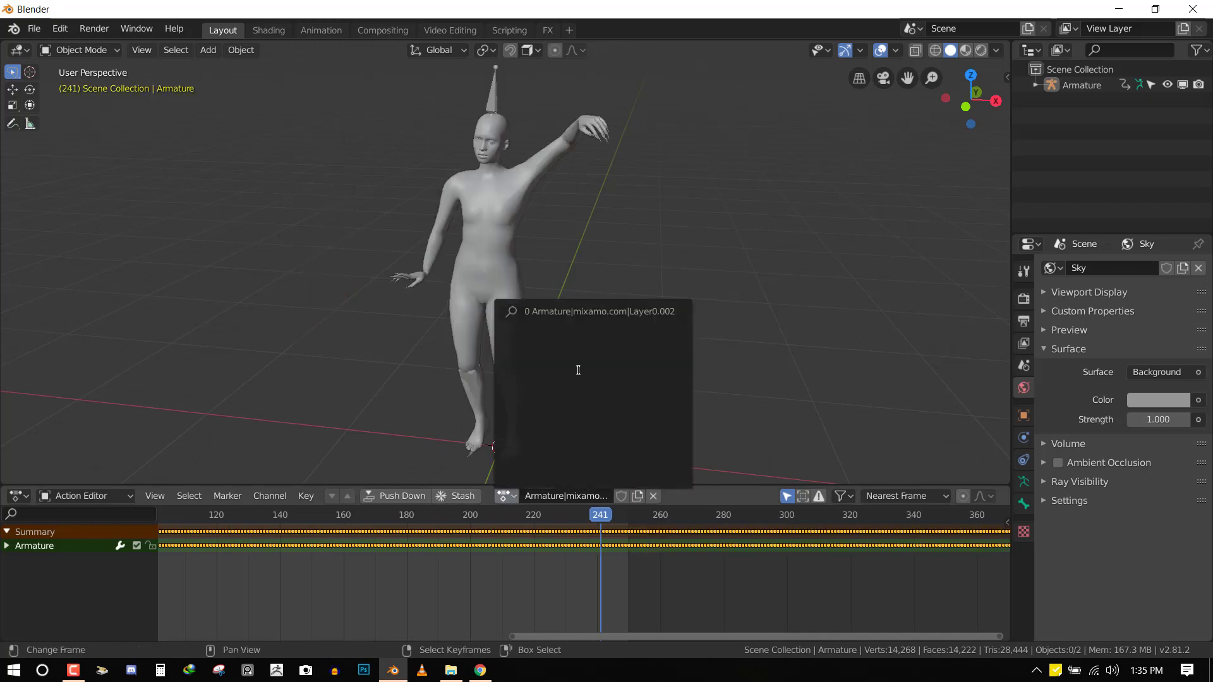
scroll(556, 537, "down", 2)
left_click_drag(556, 537, 805, 561)
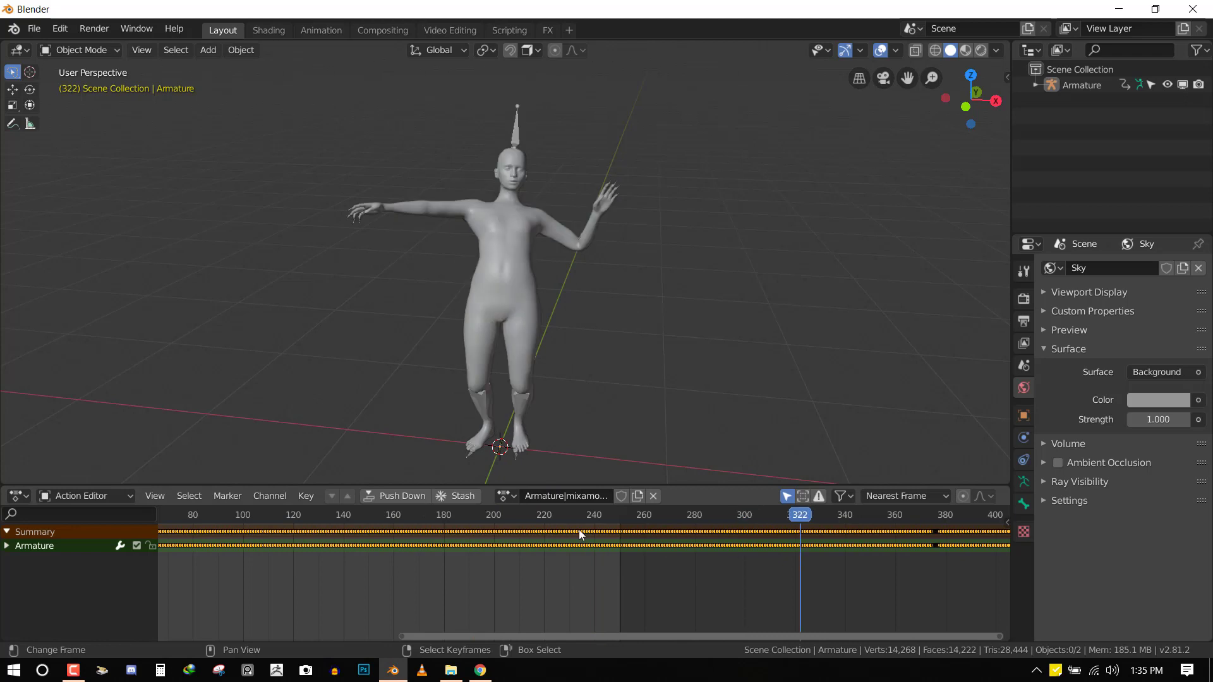
Step: Compare with Layer0.001 by scrubbing it from frame 113 to 196
left_click(508, 498)
left_click(577, 352)
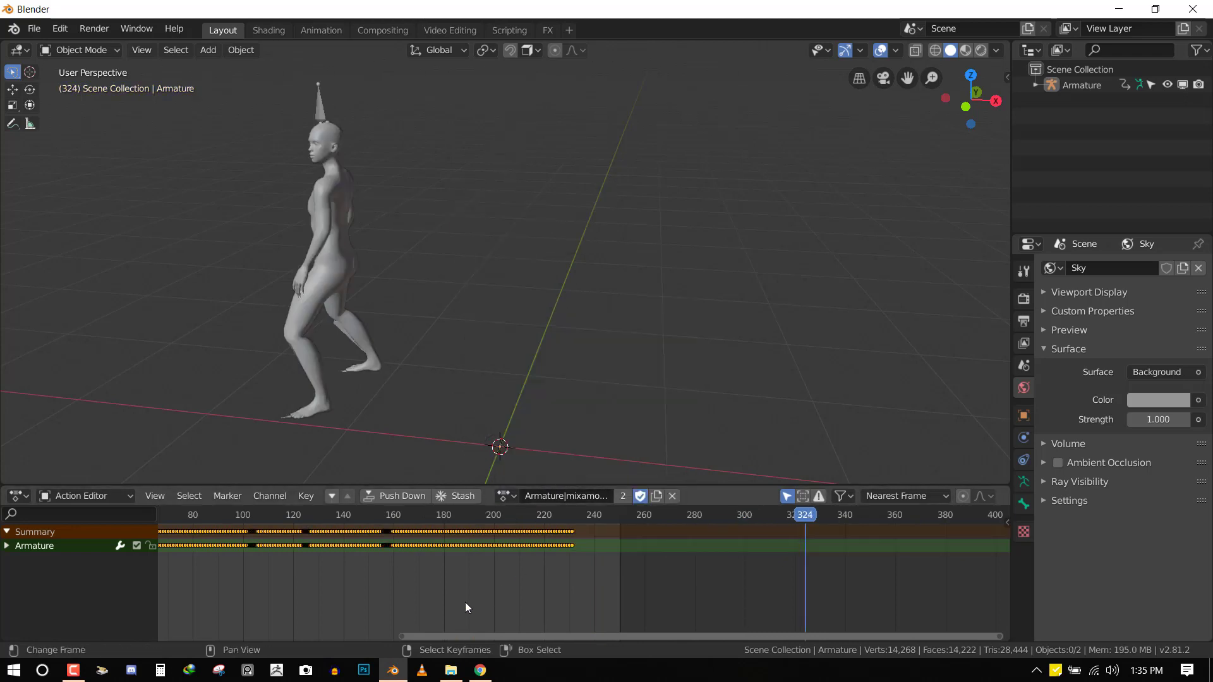
left_click(272, 598)
left_click_drag(270, 599, 404, 576)
mouse_move(498, 575)
left_mouse_down()
mouse_move(612, 561)
mouse_move(469, 565)
mouse_move(484, 562)
left_mouse_up()
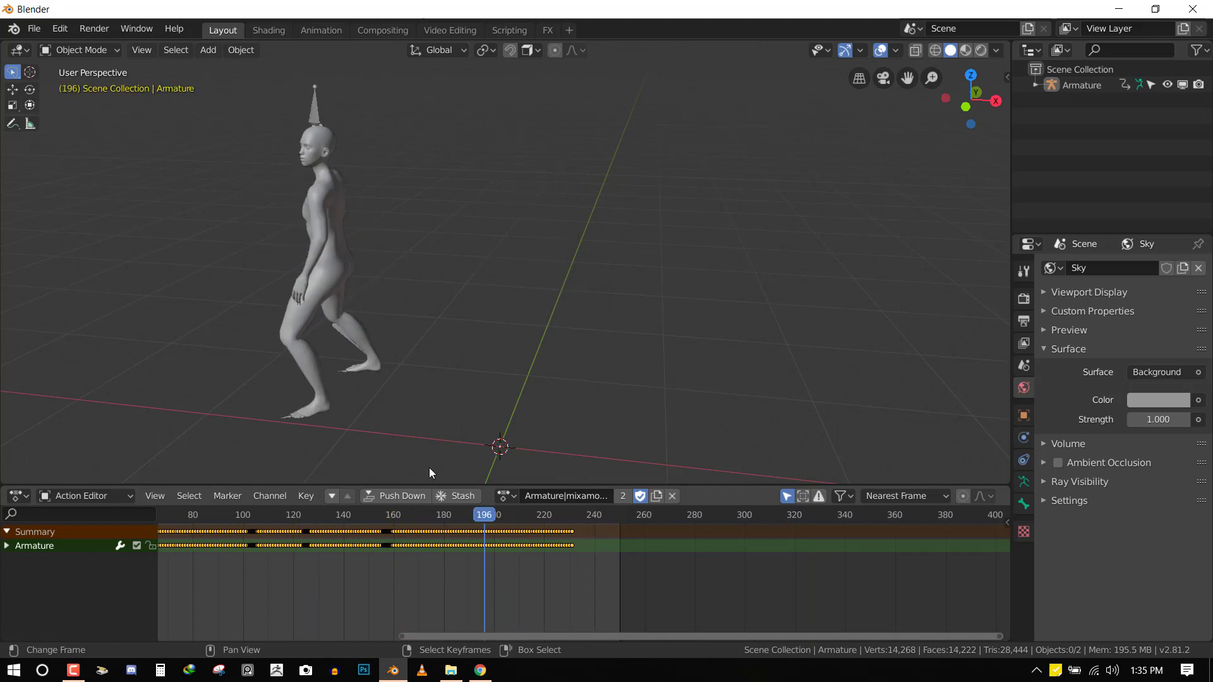
Step: Reload Layer0.002 and box-select all of its keyframes
left_click(508, 497)
left_click(577, 370)
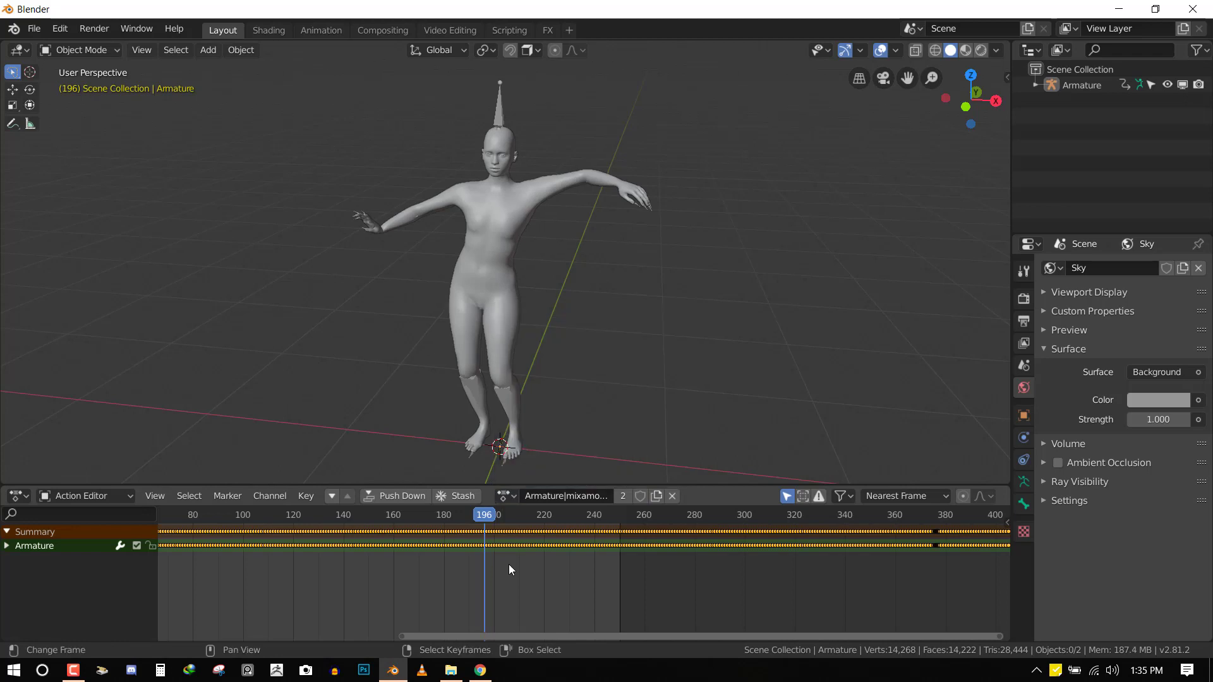
scroll(556, 585, "down", 3)
scroll(700, 586, "up", 5, "ctrl")
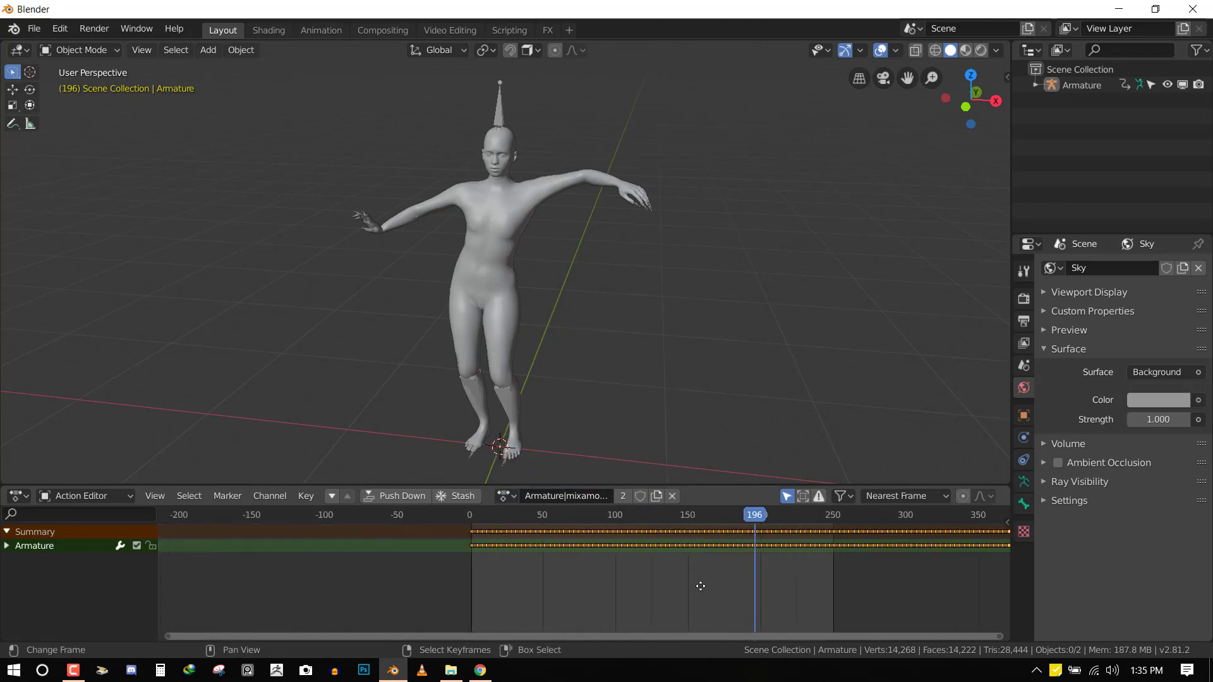
scroll(700, 586, "up", 1, "ctrl")
left_click(444, 526)
key("b")
left_click_drag(718, 606, 745, 605)
Step: Switch to the Layer0.001 action and stop playback at frame 234
left_click(504, 496)
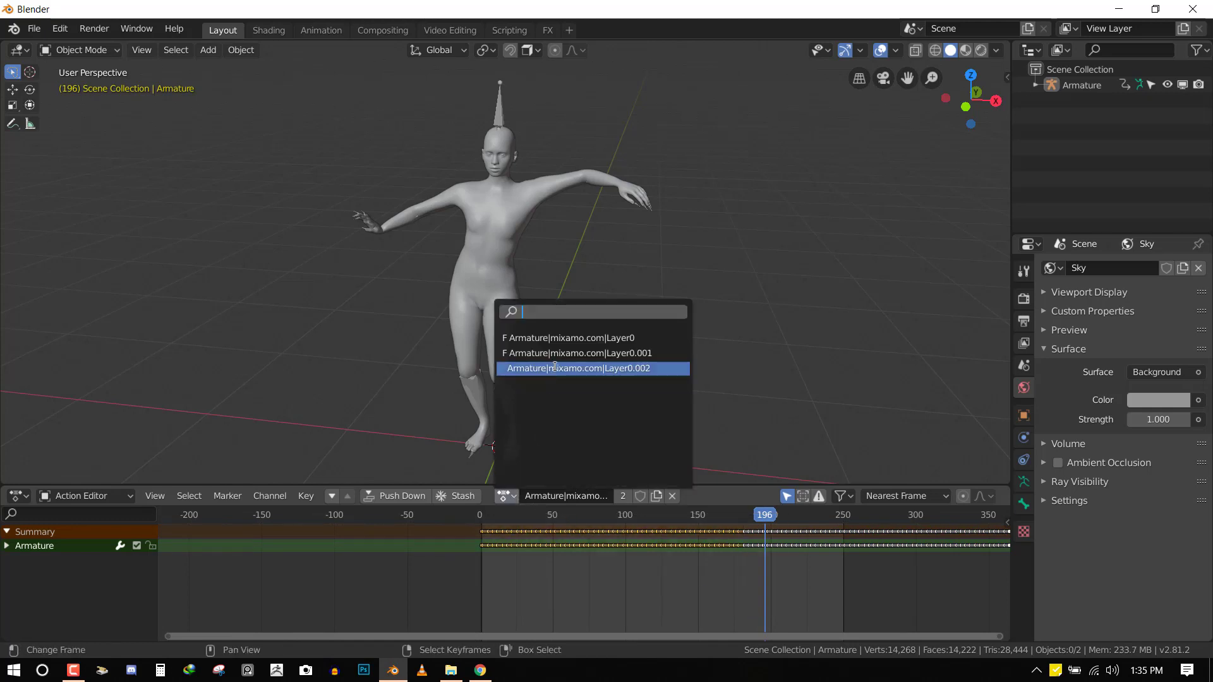
left_click(568, 352)
scroll(647, 575, "right", 5, "ctrl")
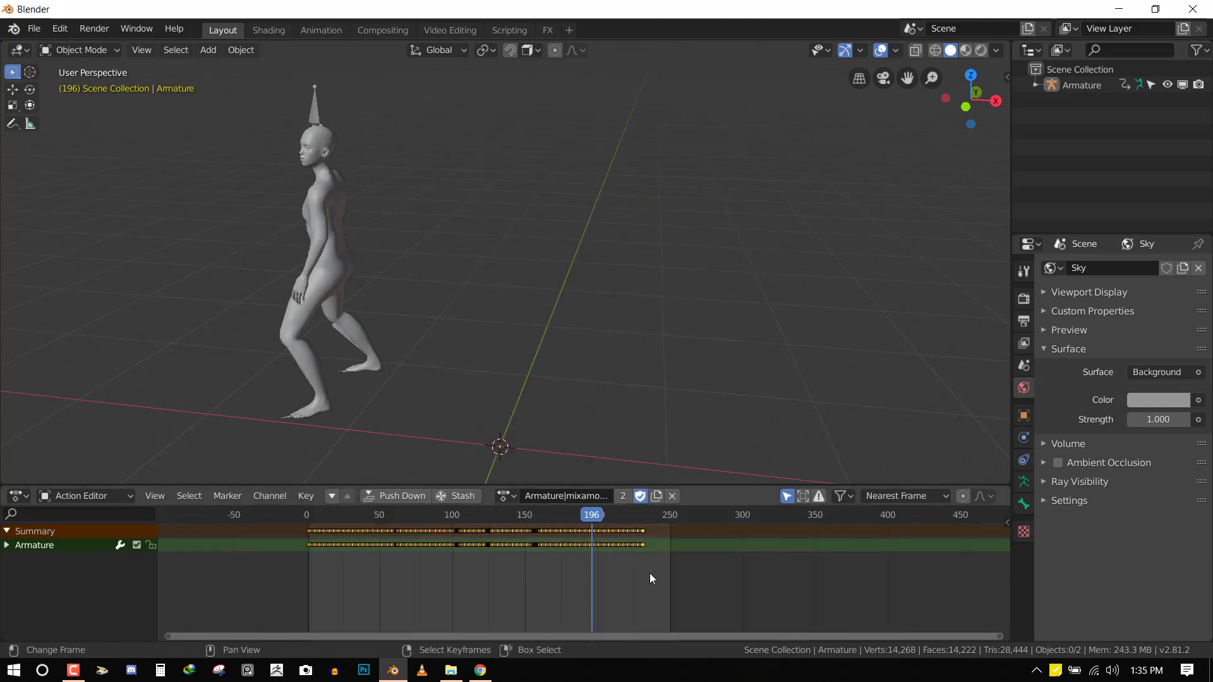
key("space")
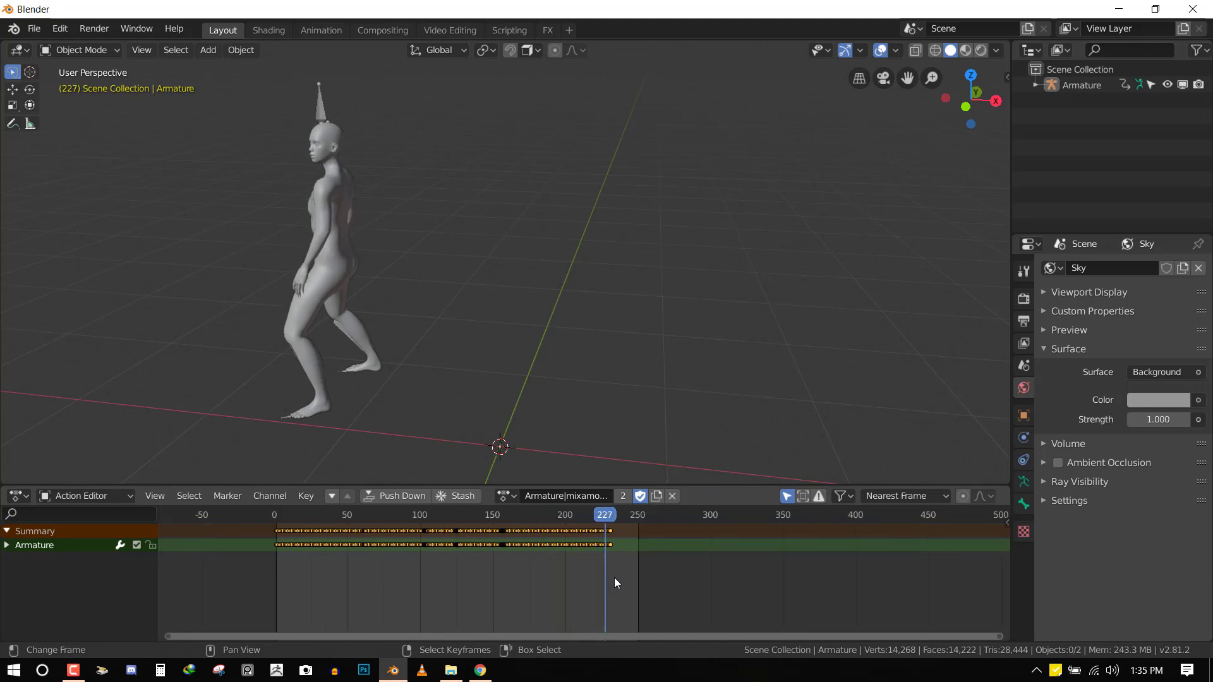
key("space")
Step: Paste the copied keyframes at frame 234, shift them 3 frames earlier, and check the join
key("ctrl+v")
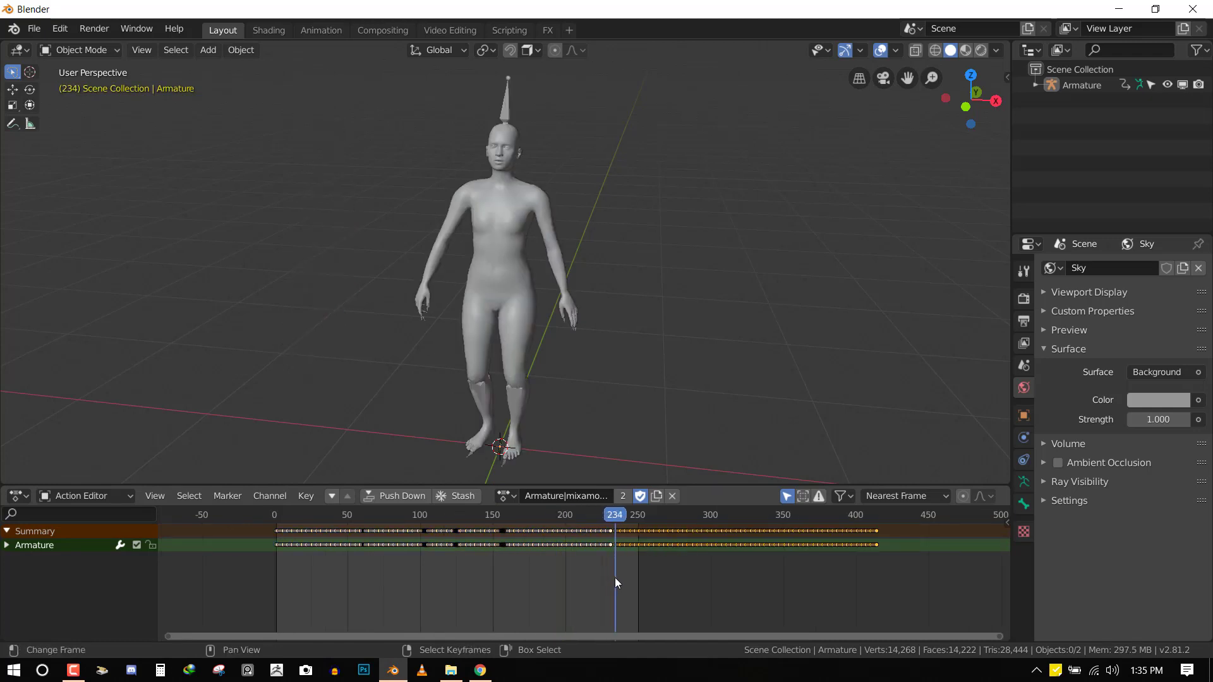
scroll(661, 548, "up", 3)
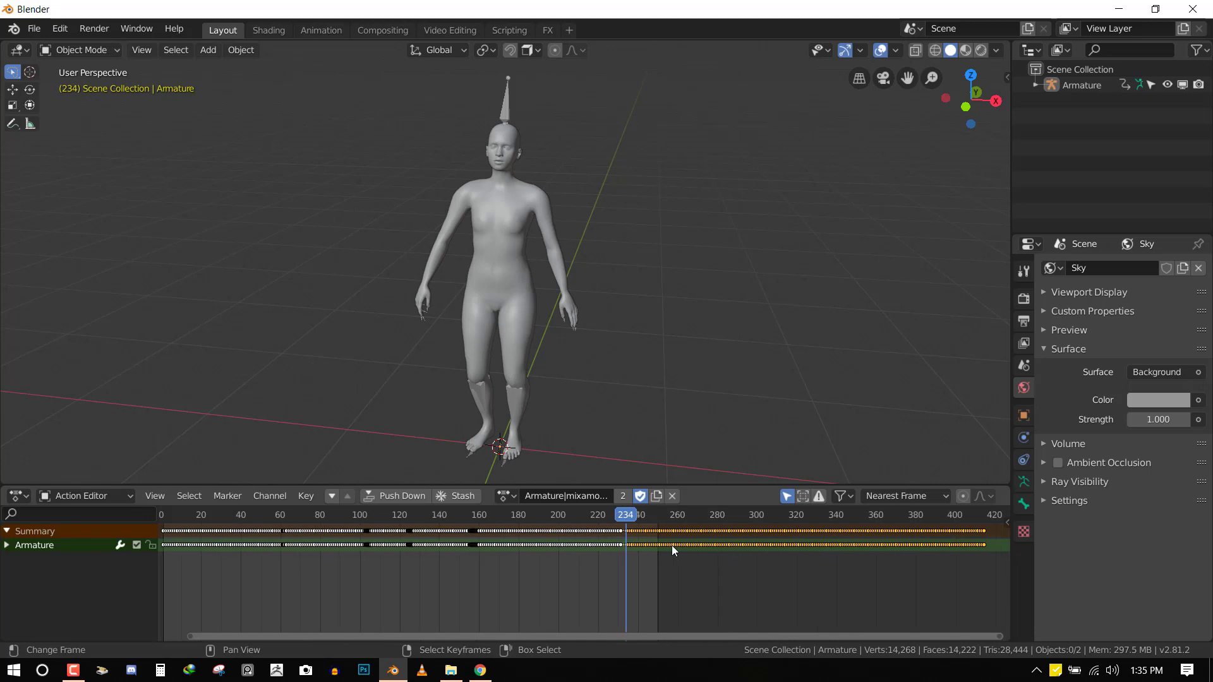
key("g")
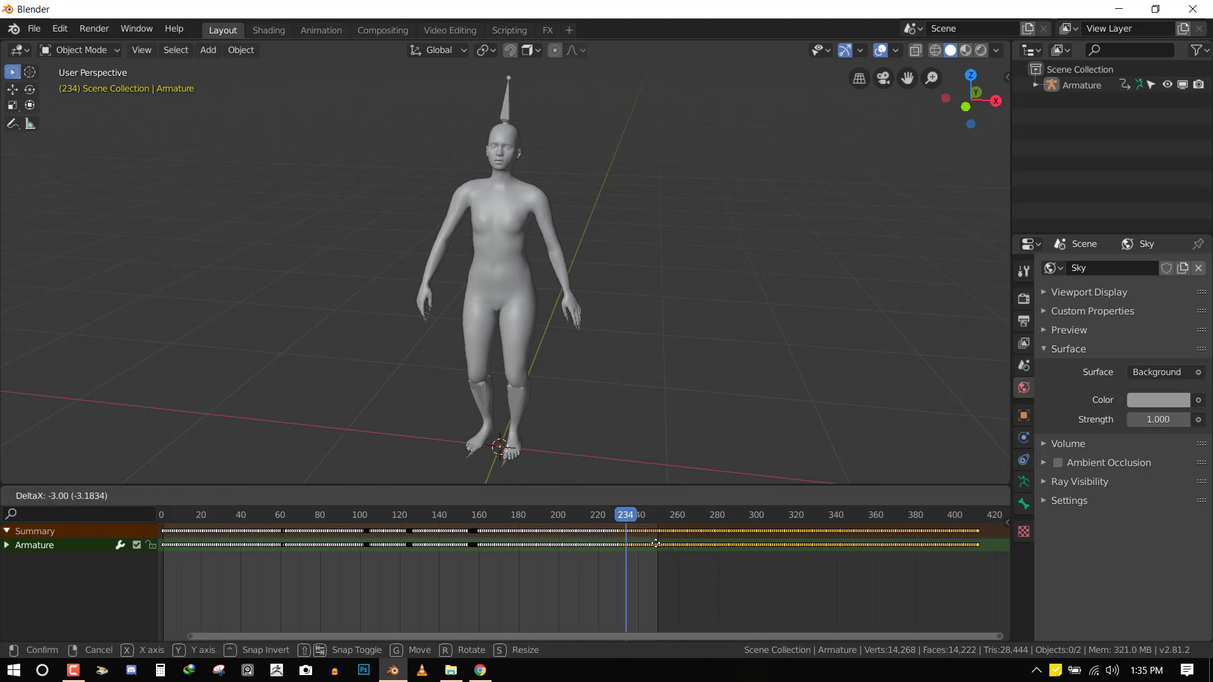
left_click(657, 544)
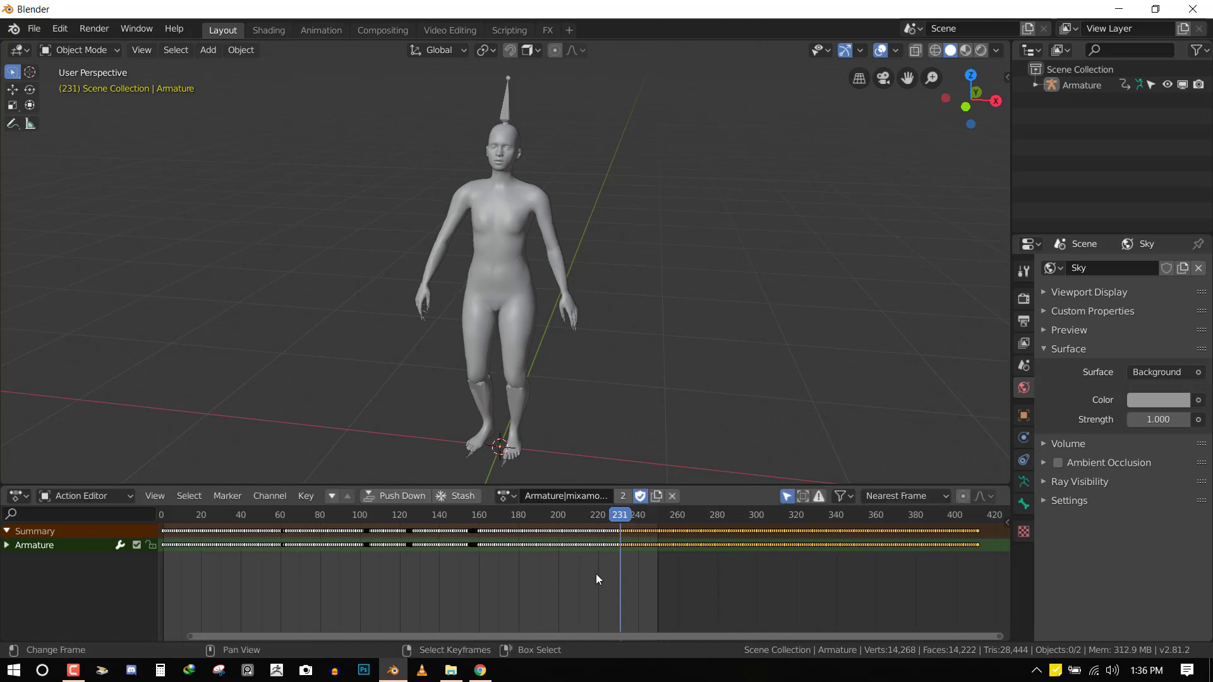
left_click_drag(578, 574, 757, 549)
left_click(357, 515)
key("space")
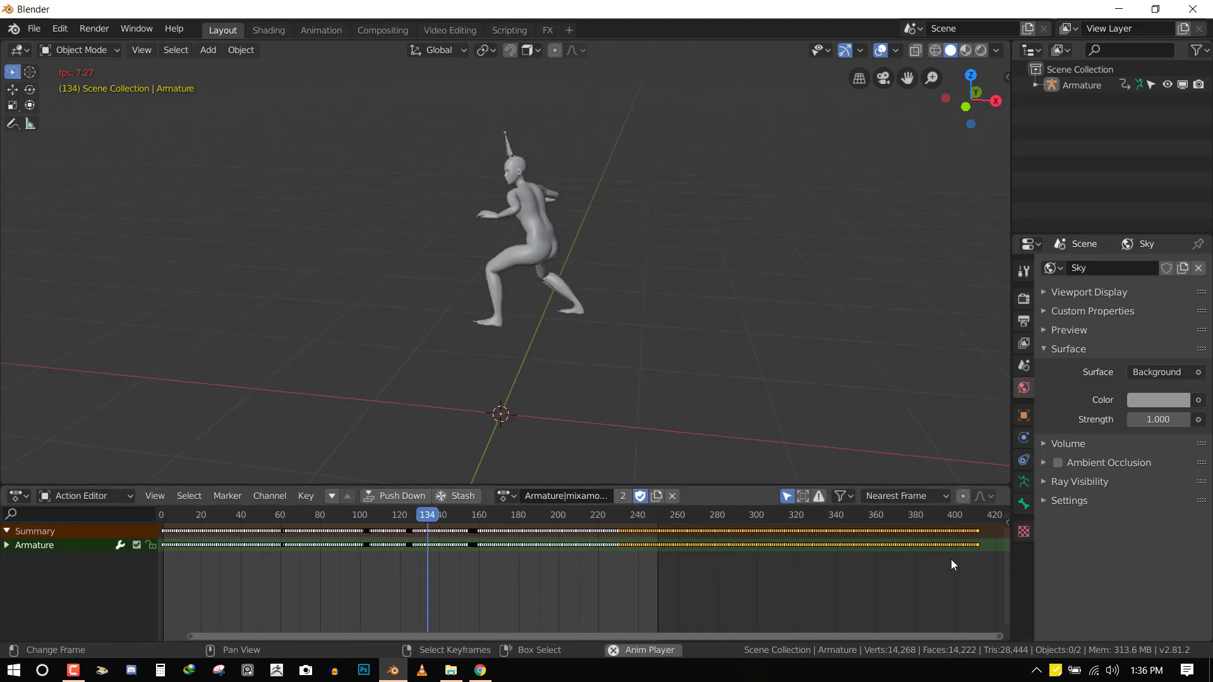
key("space")
left_click(973, 547)
left_click_drag(976, 546, 979, 546)
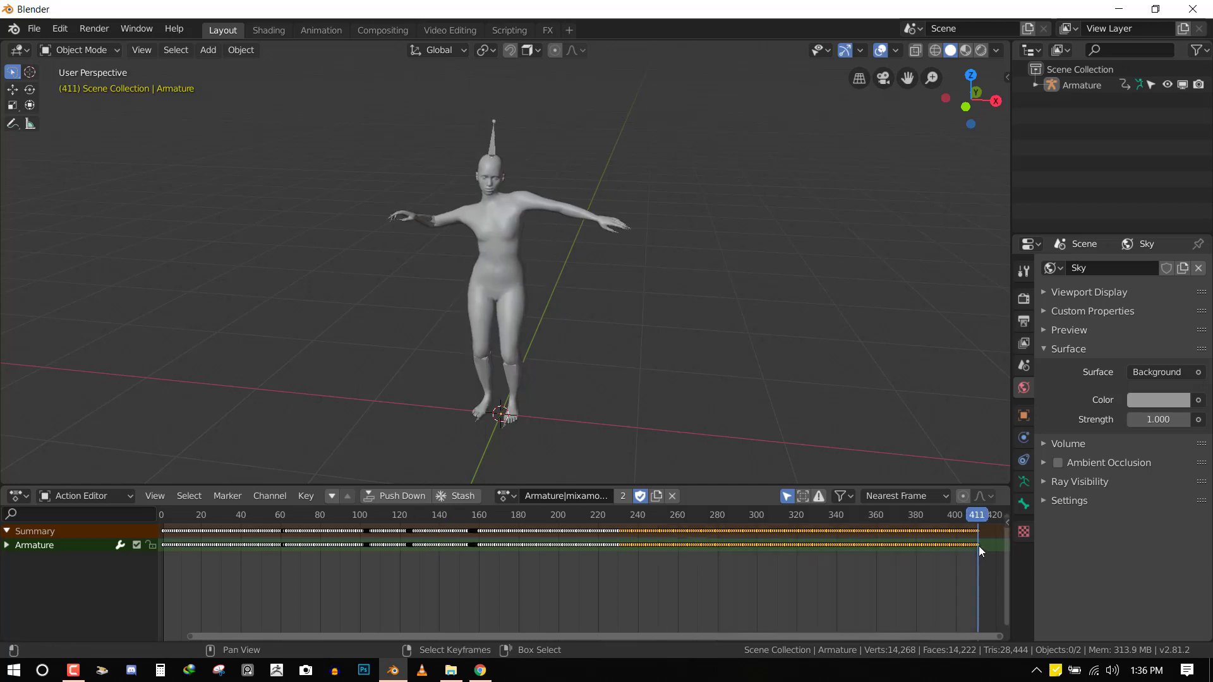
key("space")
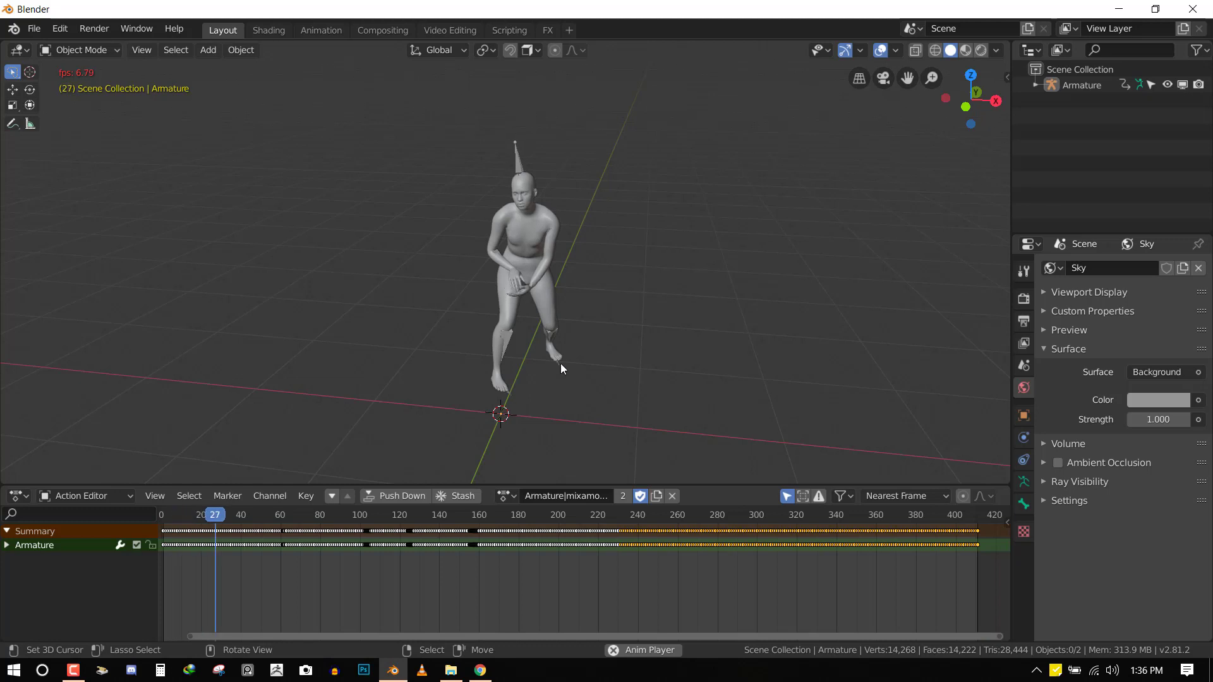
middle_click_drag(536, 355, 581, 348)
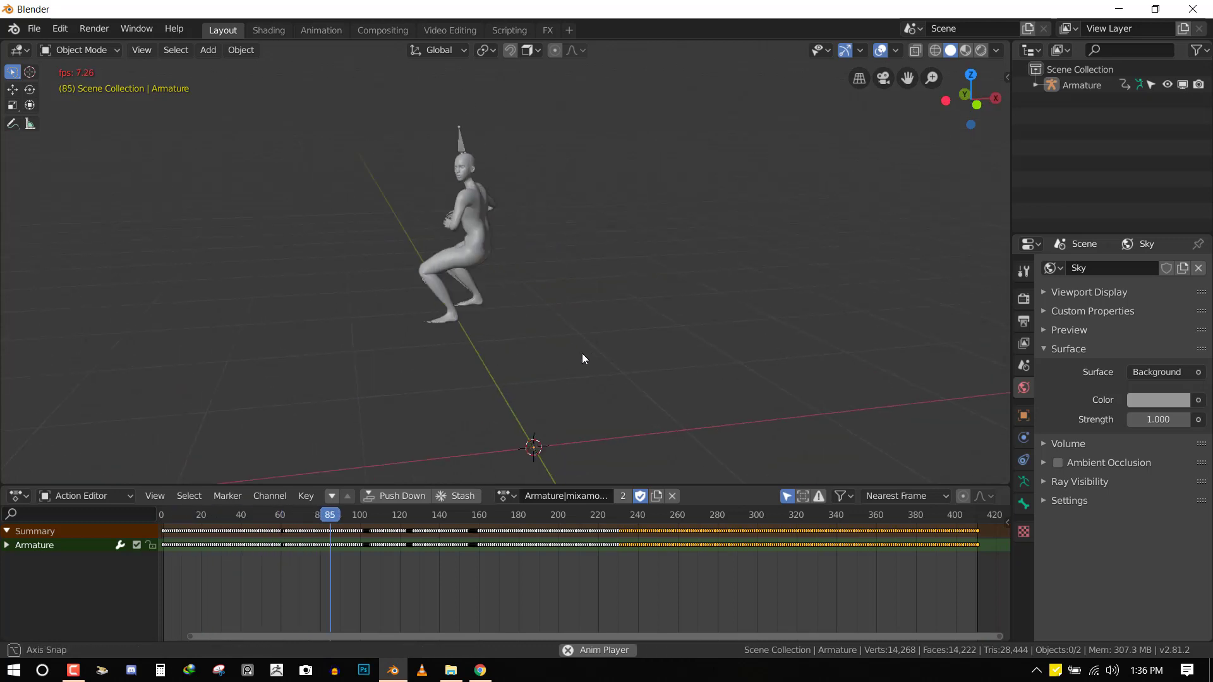
scroll(599, 343, "up", 2)
key("KP_1")
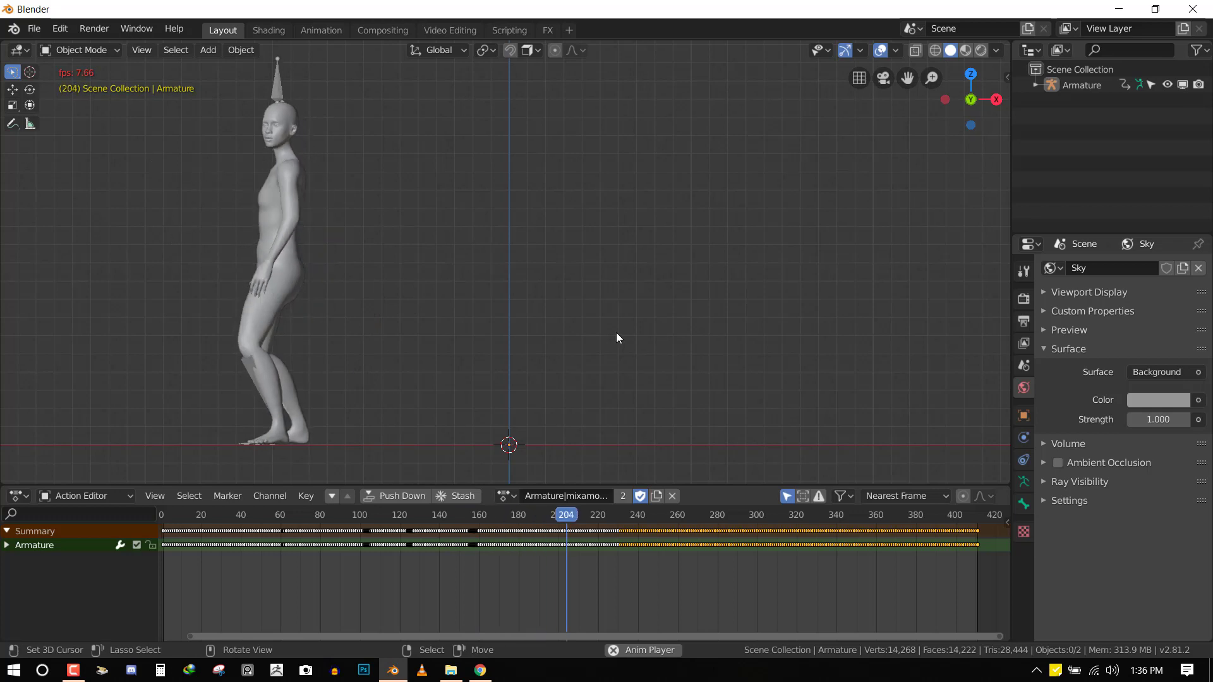
scroll(649, 328, "down", 2)
middle_click_drag(649, 329, 653, 308)
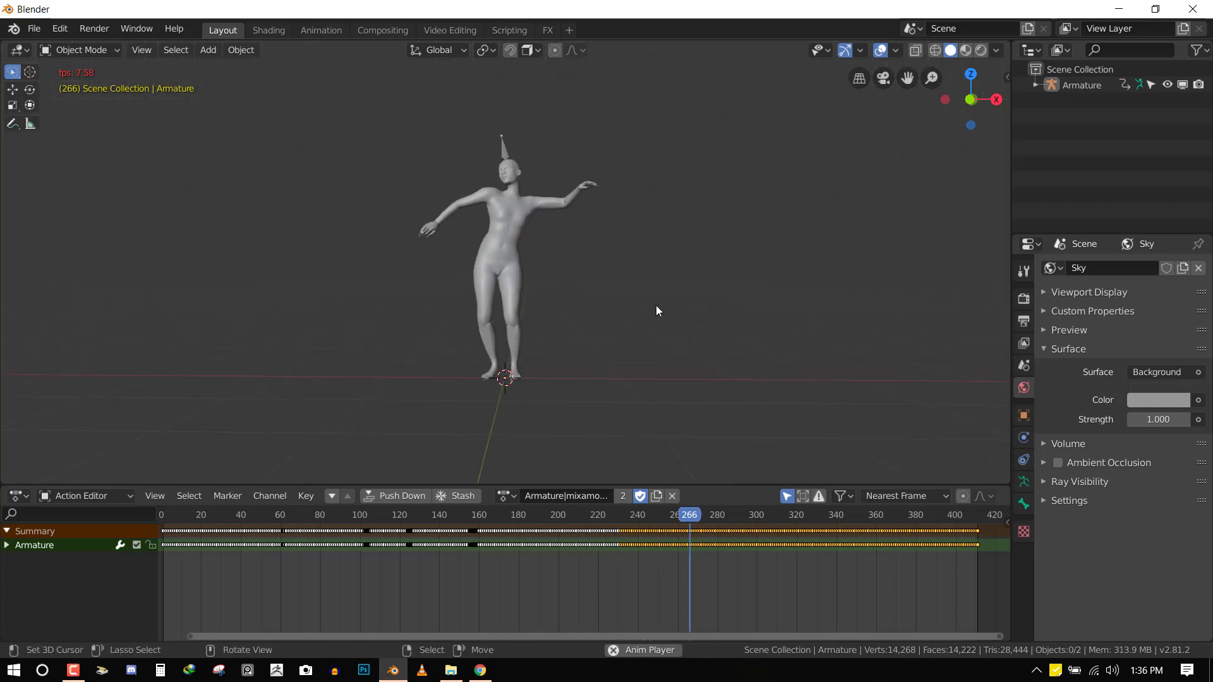
middle_click_drag(551, 336, 511, 337)
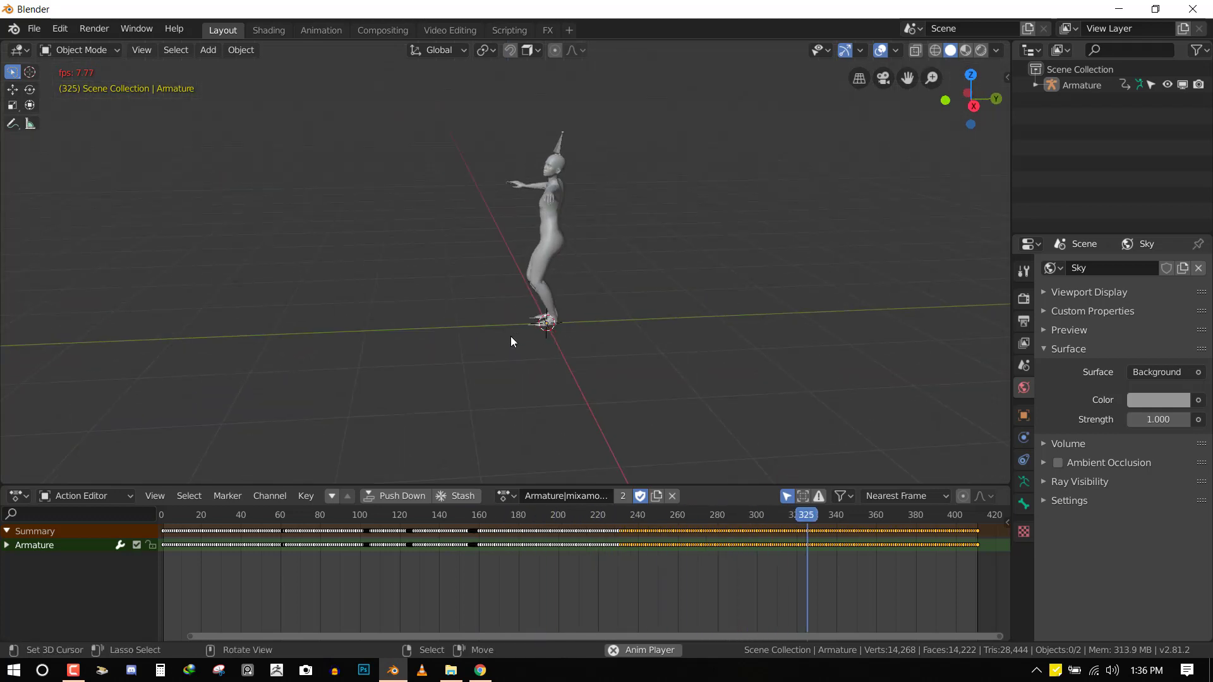